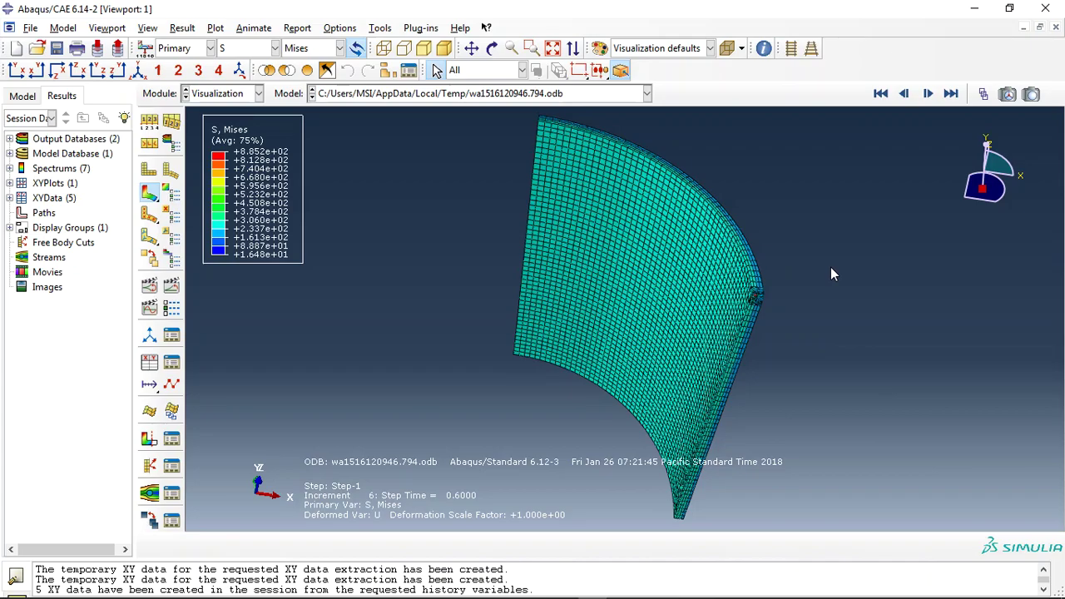
# - Zoom from the whole vessel onto the notch to inspect the Mises stress at the crack front
pyautogui.scroll(5, 787, 302)
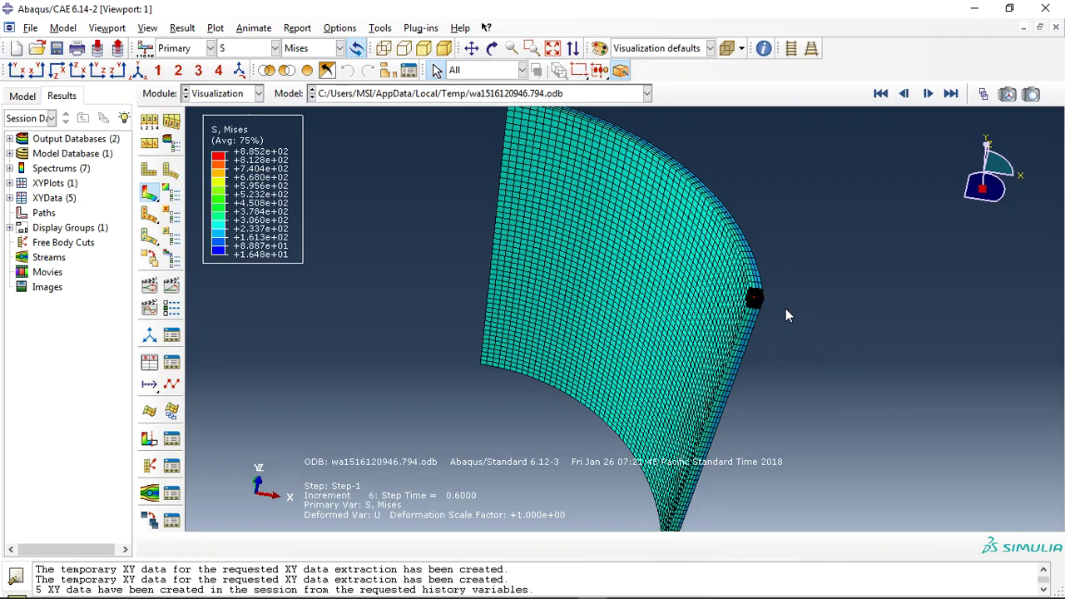
pyautogui.scroll(4, 727, 288)
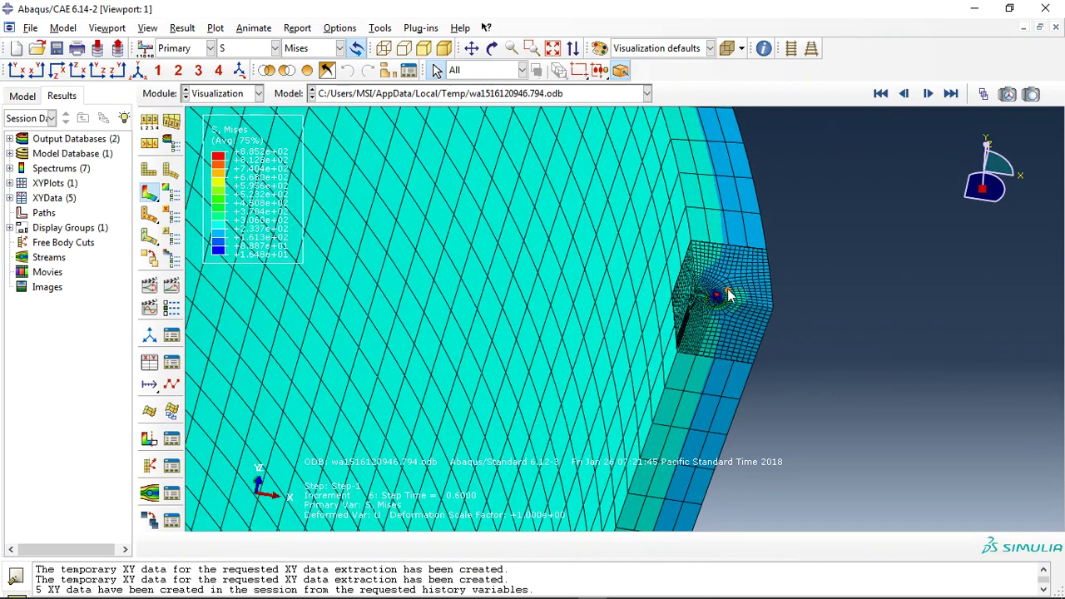
pyautogui.scroll(-2, 868, 332)
pyautogui.scroll(-1, 867, 331)
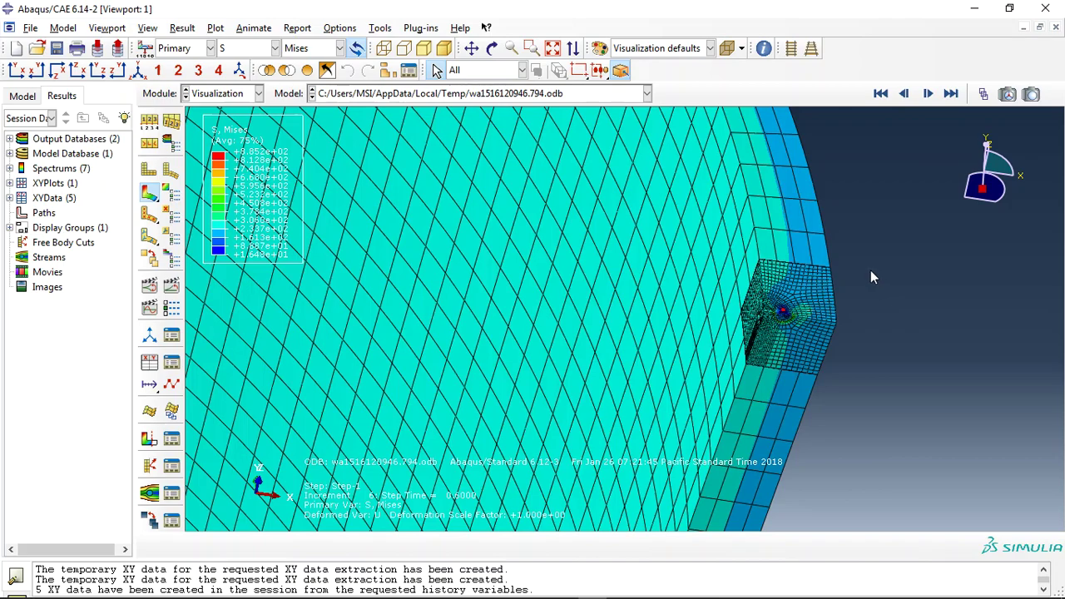
pyautogui.scroll(5, 815, 290)
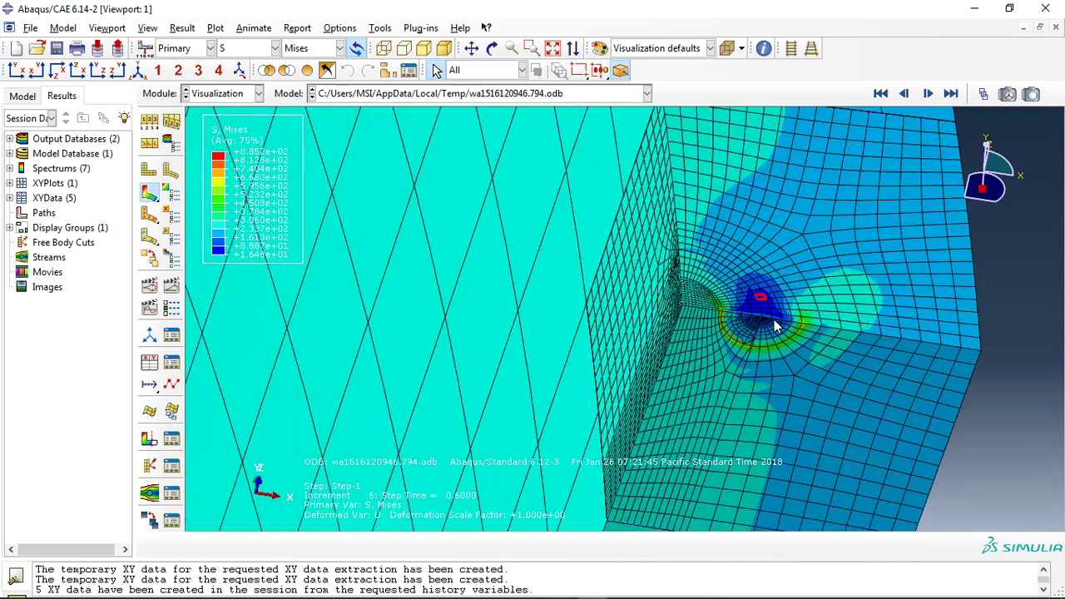
pyautogui.scroll(5, 774, 327)
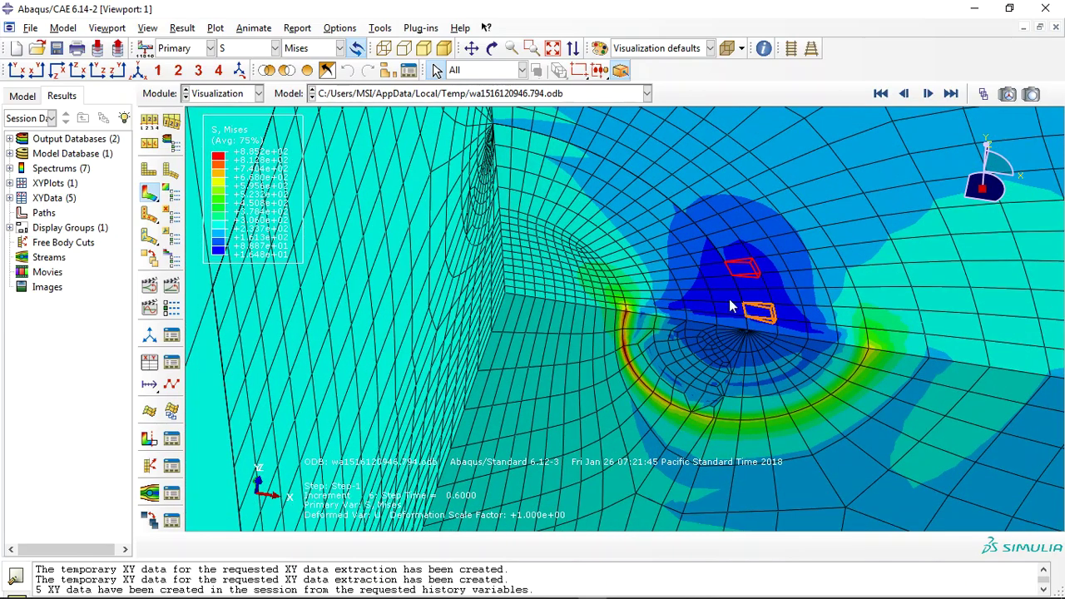
pyautogui.scroll(2, 731, 306)
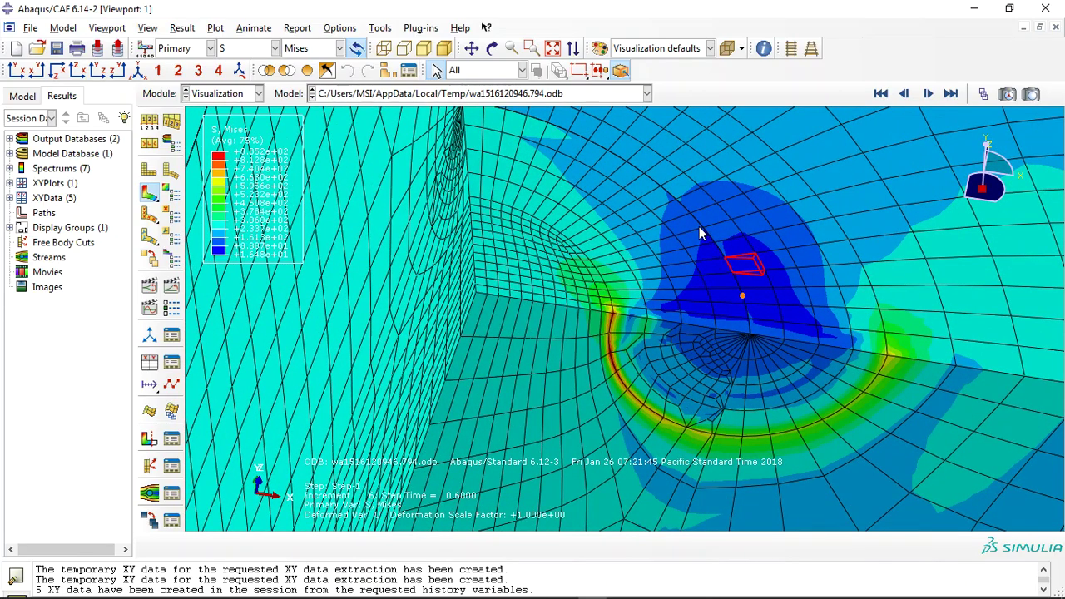
# - Animate the time history and switch the contour variable from Mises to S33
pyautogui.click(171, 285)
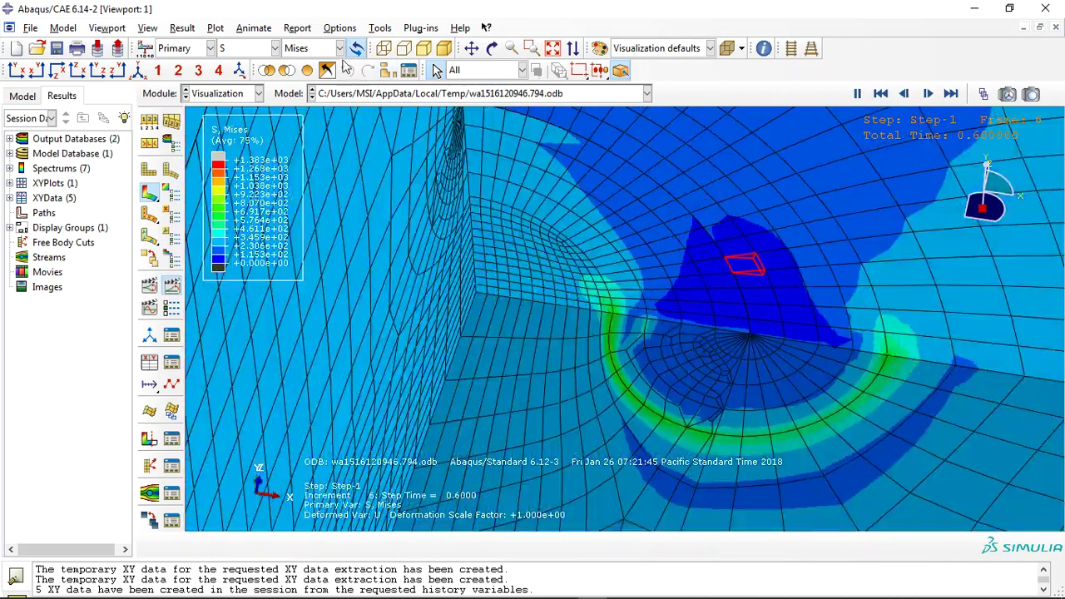
pyautogui.click(339, 47)
pyautogui.click(320, 214)
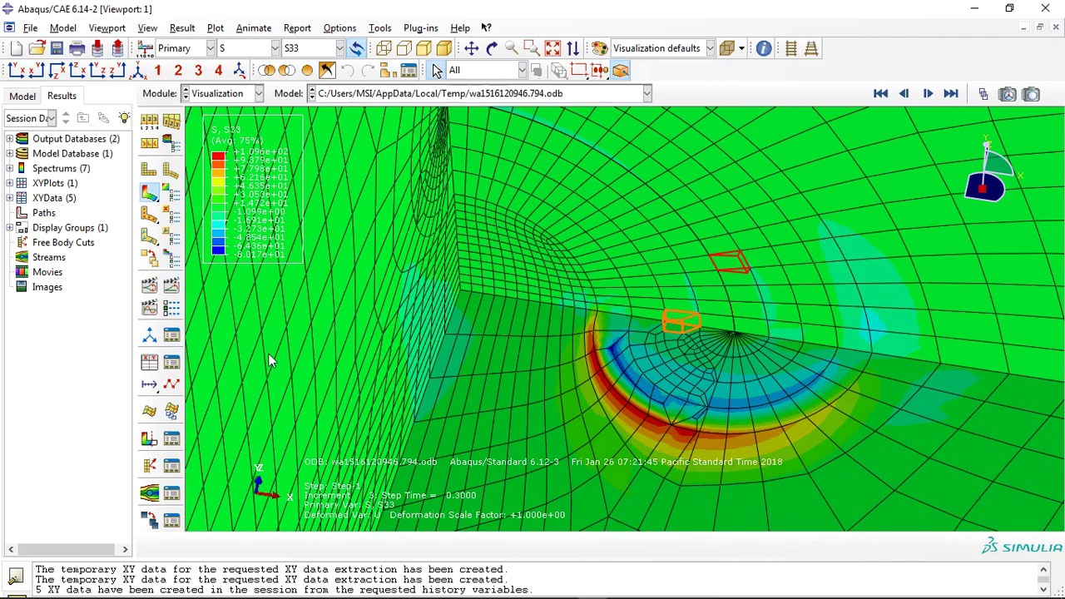
# - Delete XYData-1 through XYData-5 in the XY Data Manager and start creating new XY data
pyautogui.click(151, 367)
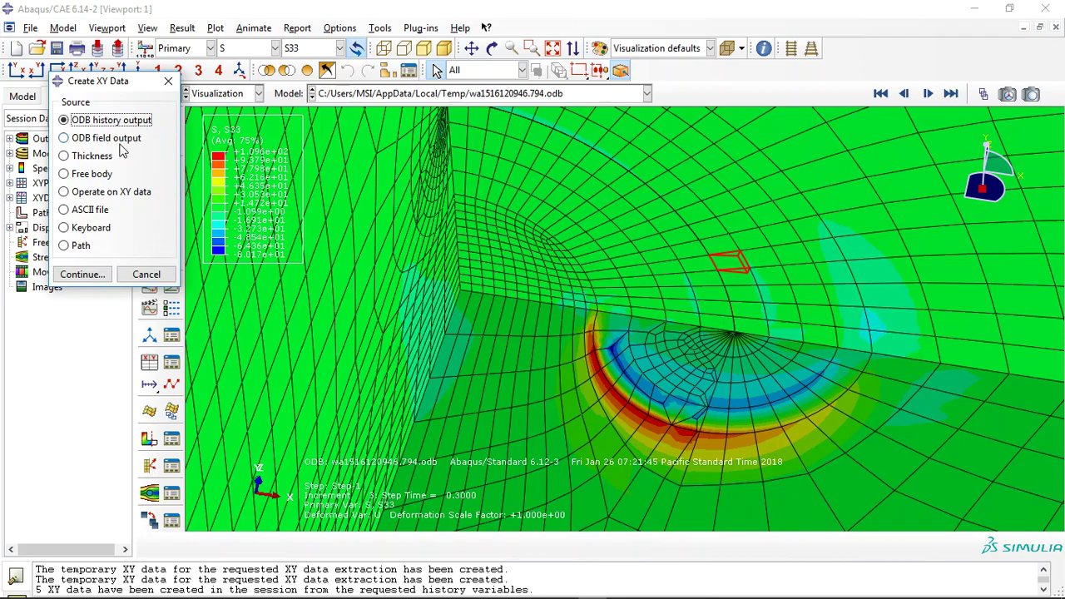
pyautogui.click(147, 274)
pyautogui.click(171, 362)
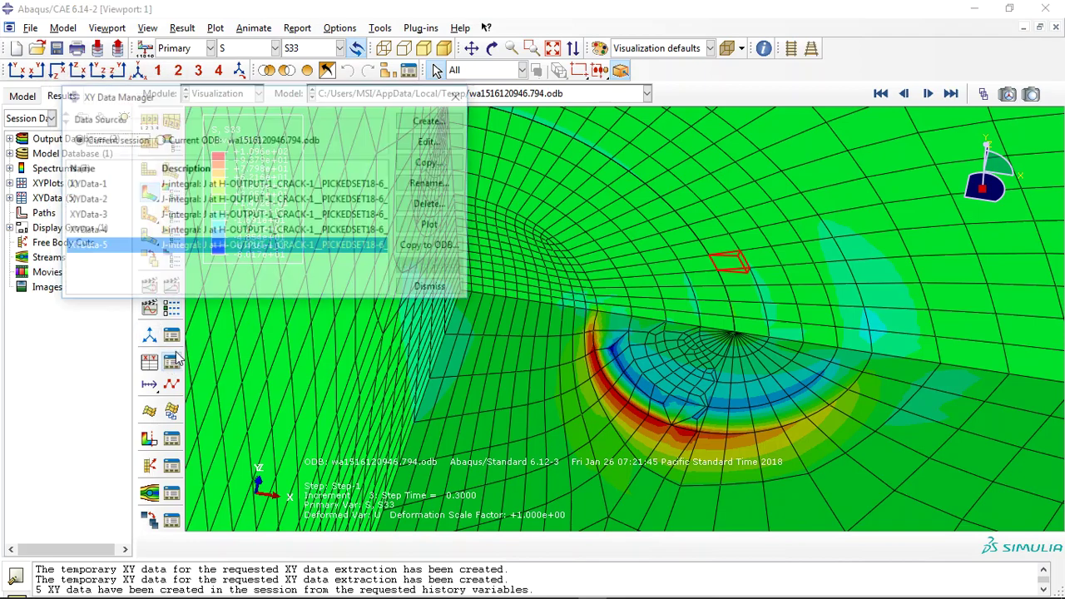
pyautogui.moveTo(208, 191); pyautogui.dragTo(215, 252)
pyautogui.click(433, 204)
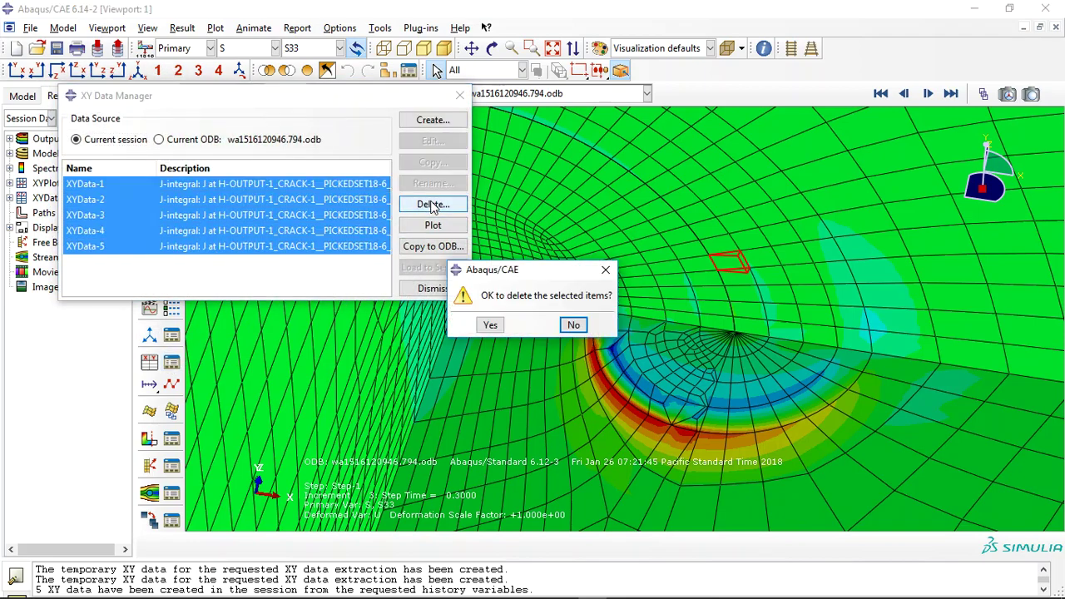
pyautogui.click(489, 323)
pyautogui.click(433, 288)
pyautogui.click(150, 358)
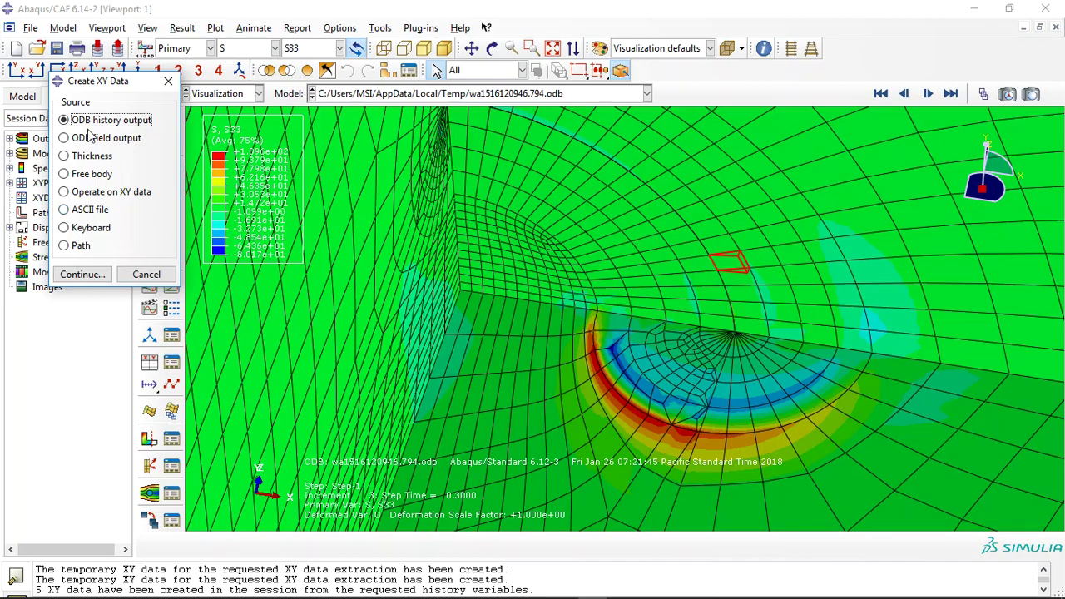
# - From ODB history output, select the PICKEDSET18-20 J-integral outputs Contour_1 to Contour_5
pyautogui.click(83, 274)
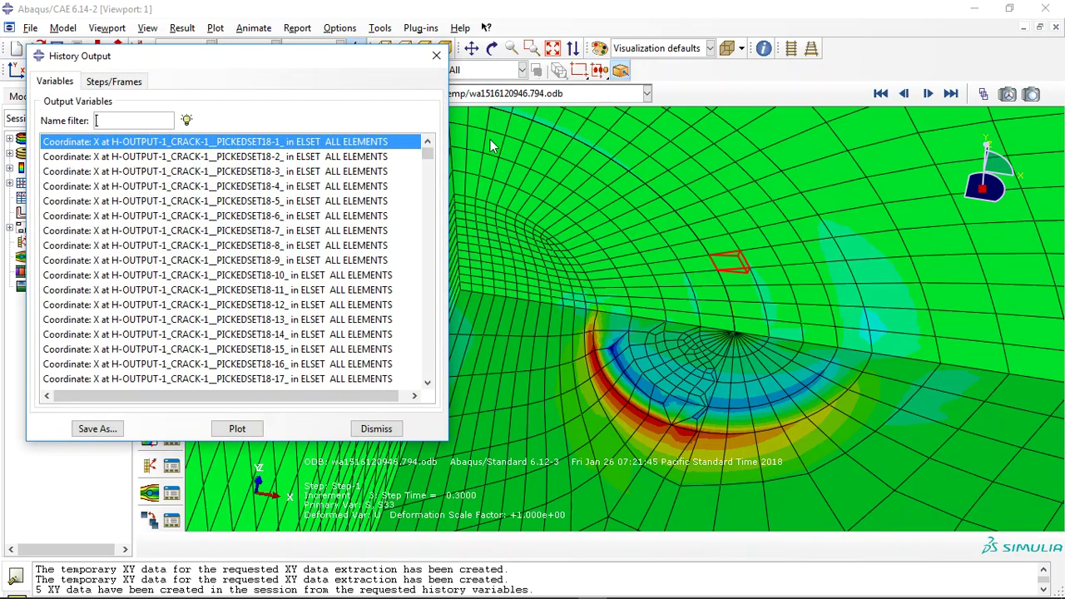
pyautogui.moveTo(428, 150); pyautogui.dragTo(428, 308)
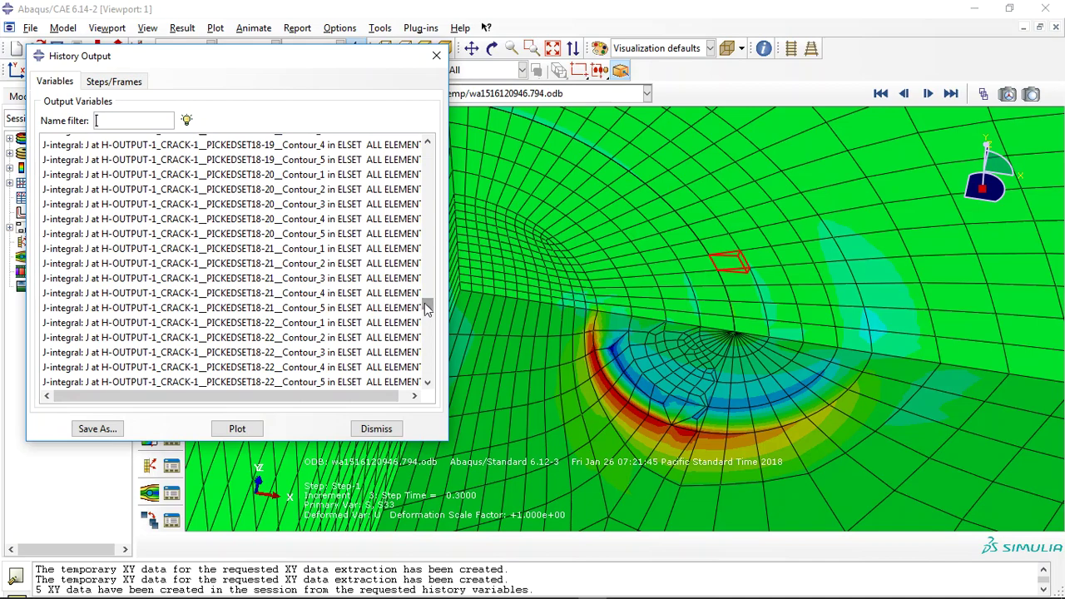
pyautogui.click(273, 177)
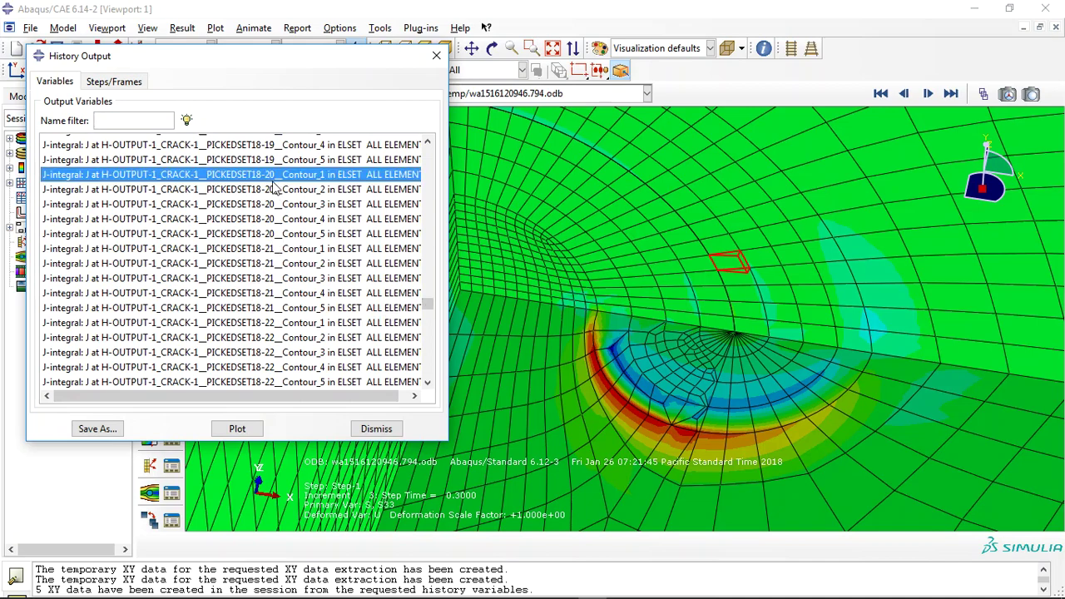
pyautogui.moveTo(273, 188); pyautogui.dragTo(277, 235)
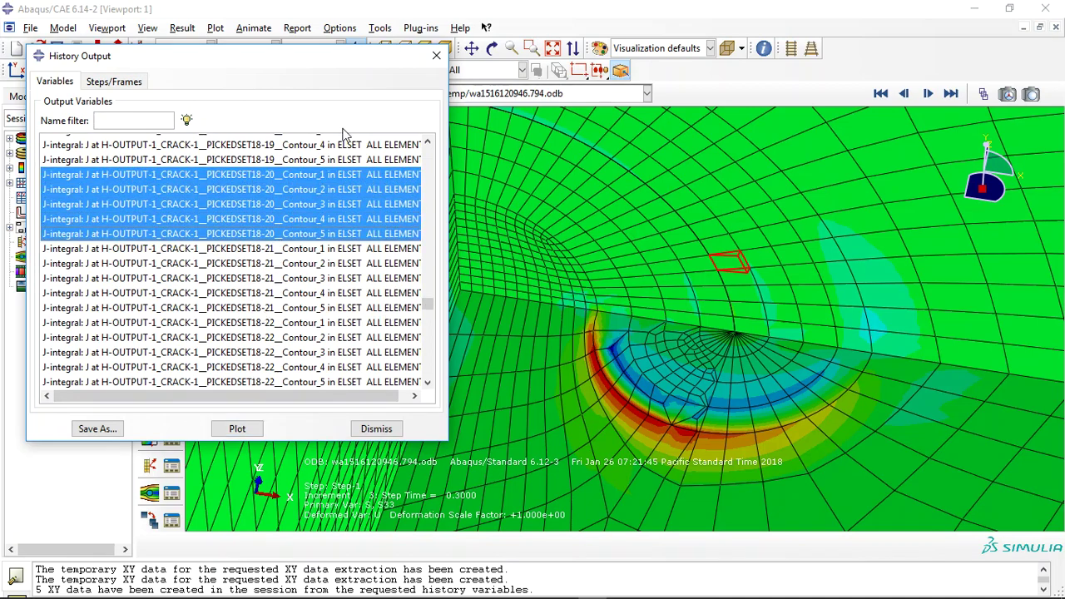
pyautogui.moveTo(336, 59); pyautogui.dragTo(278, 168)
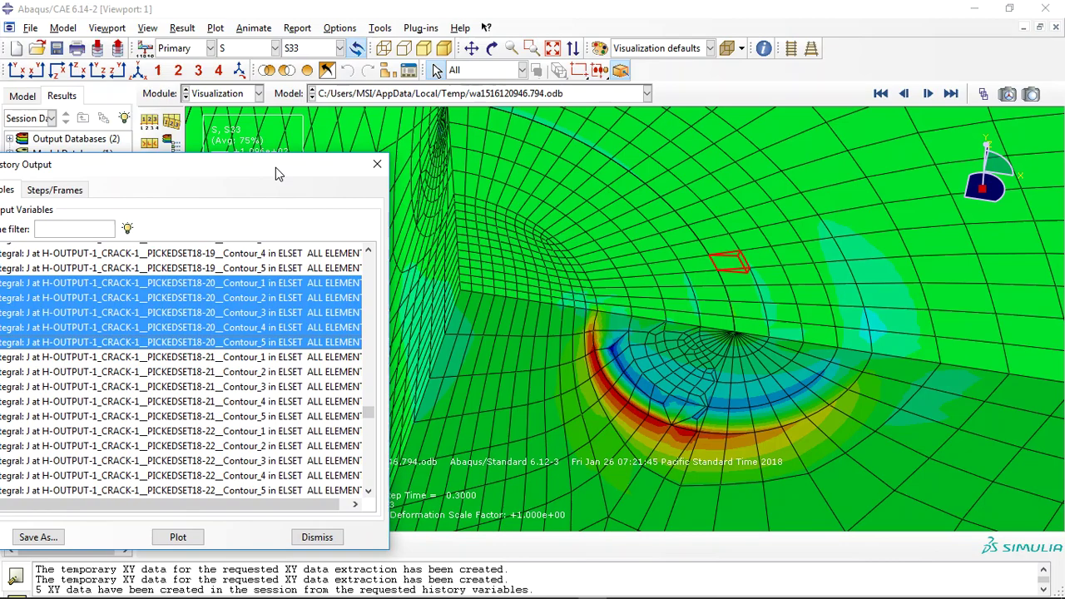
pyautogui.click(407, 71)
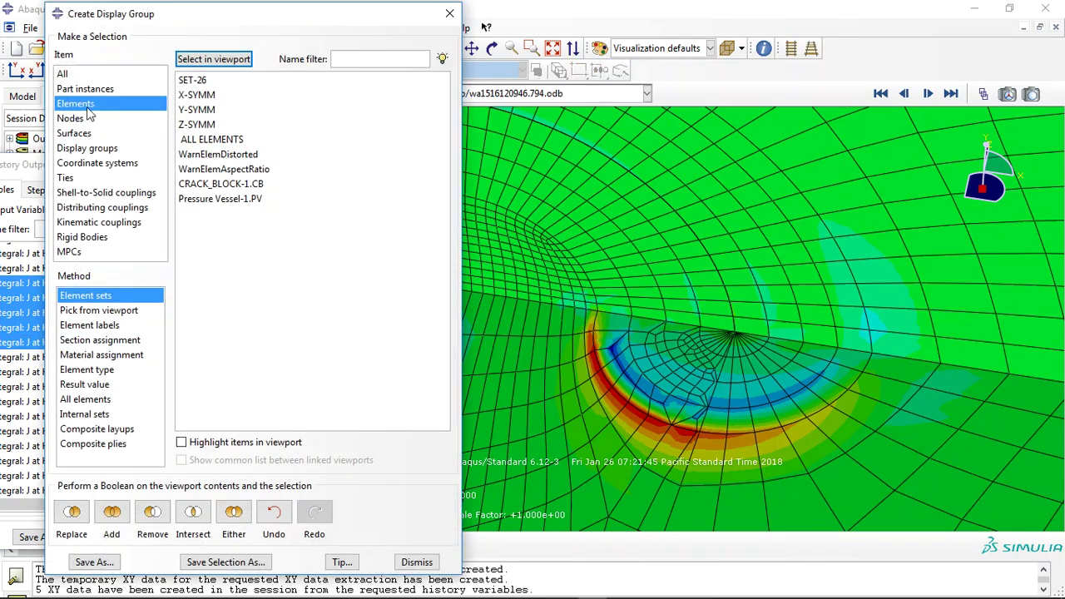
pyautogui.click(71, 118)
pyautogui.click(201, 448)
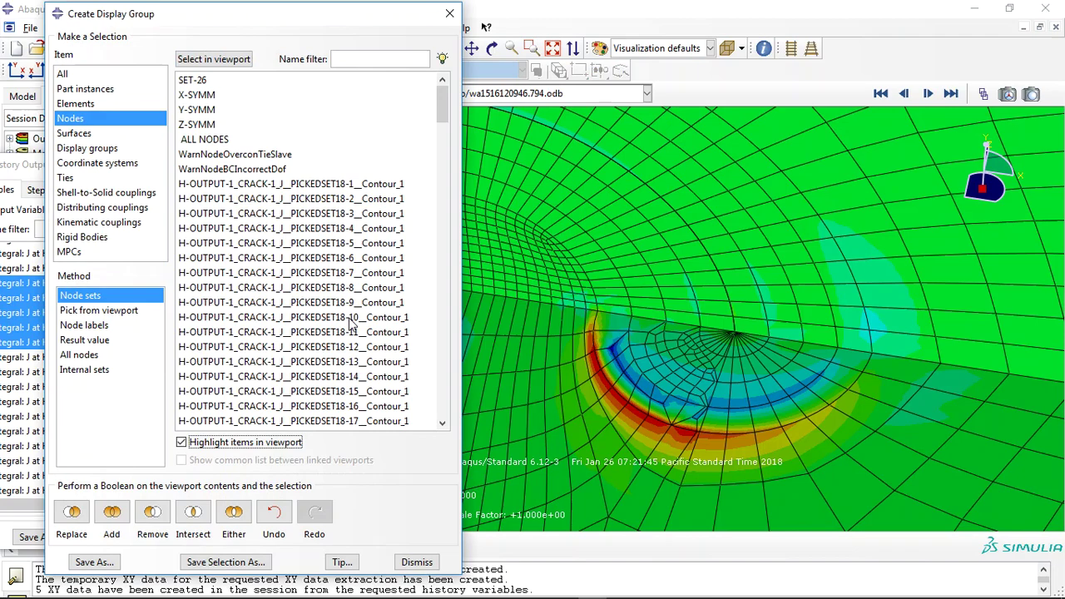
pyautogui.scroll(-7, 448, 136)
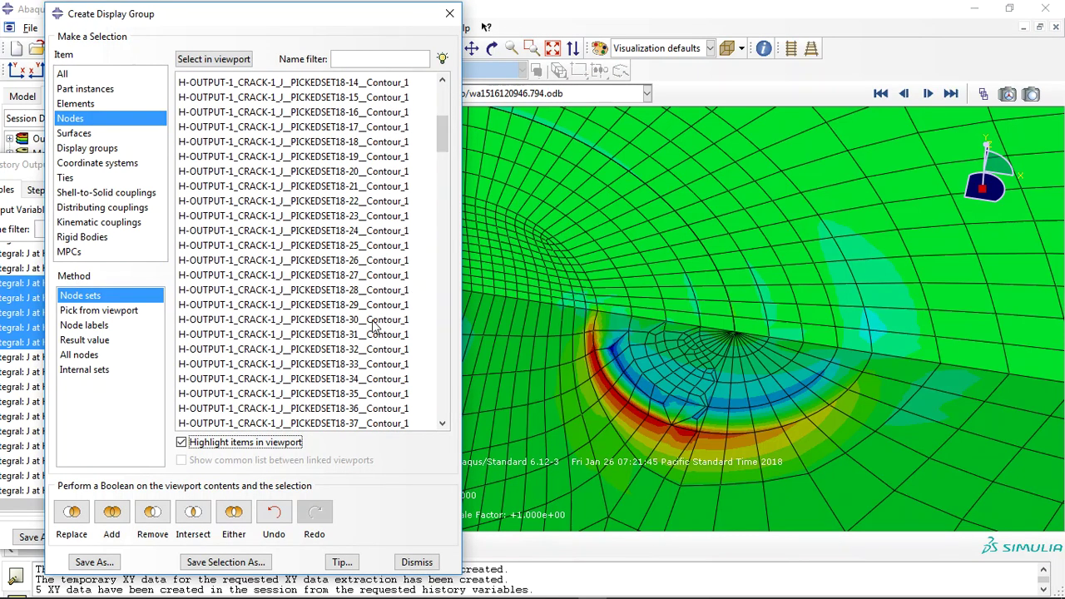
pyautogui.click(374, 323)
pyautogui.click(366, 172)
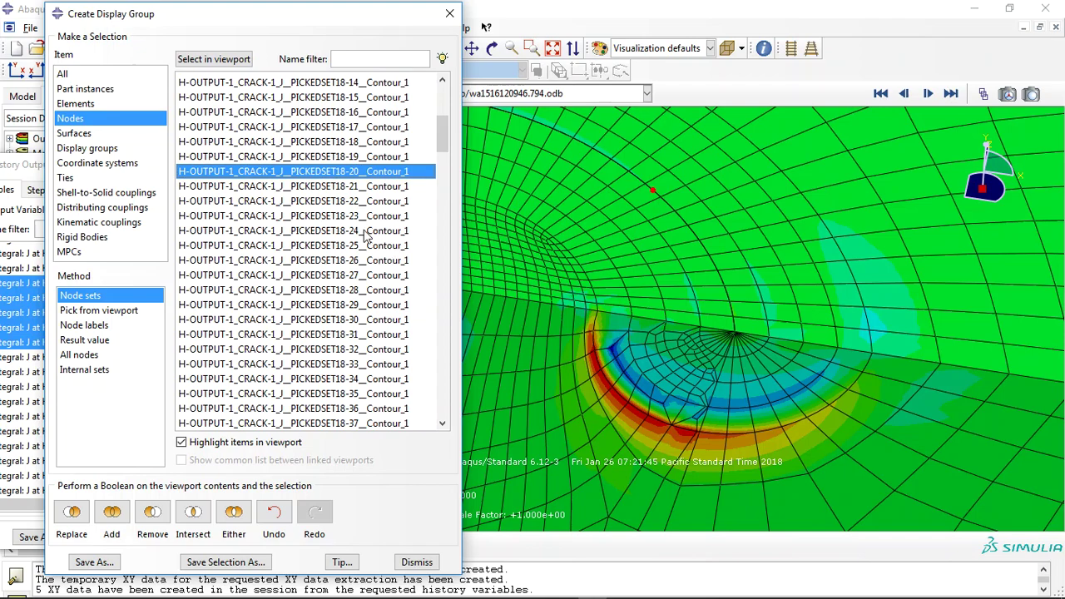
pyautogui.click(336, 143)
pyautogui.click(339, 114)
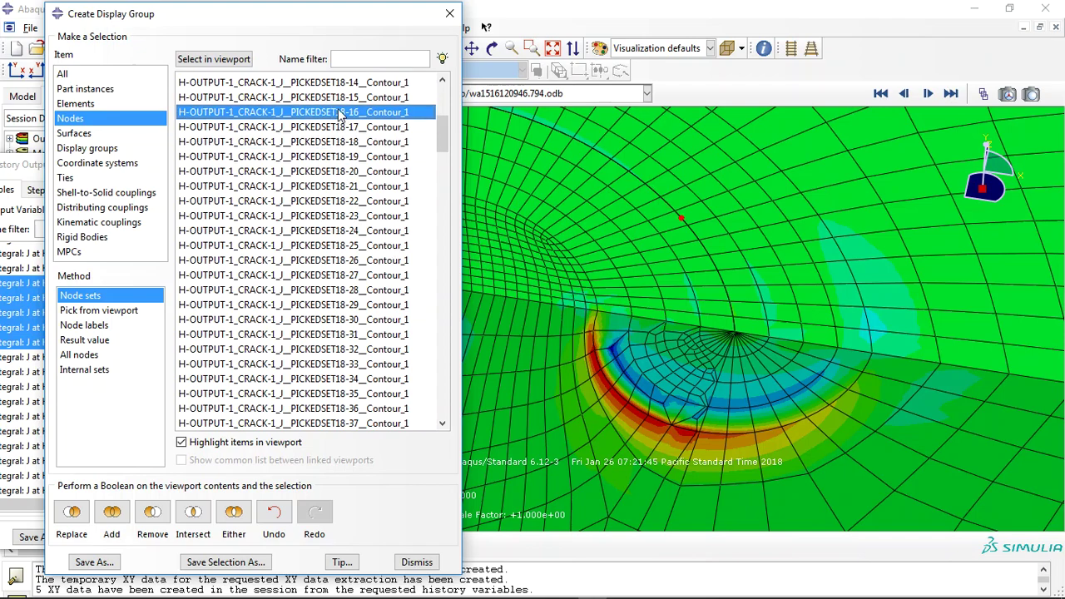
pyautogui.click(339, 98)
pyautogui.scroll(4, 341, 117)
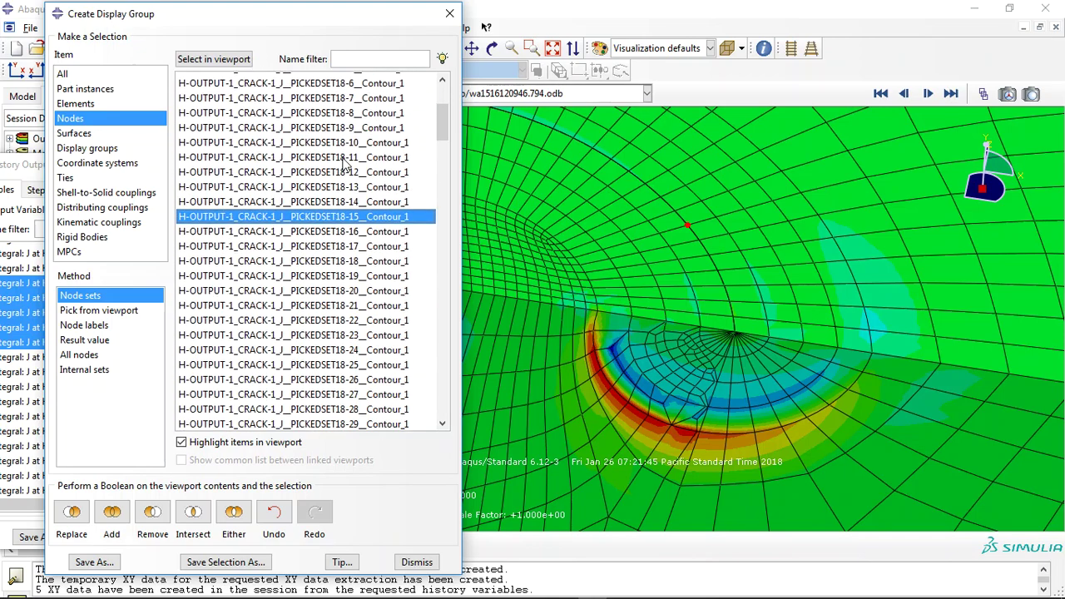
pyautogui.click(342, 158)
pyautogui.scroll(2, 341, 162)
pyautogui.click(323, 157)
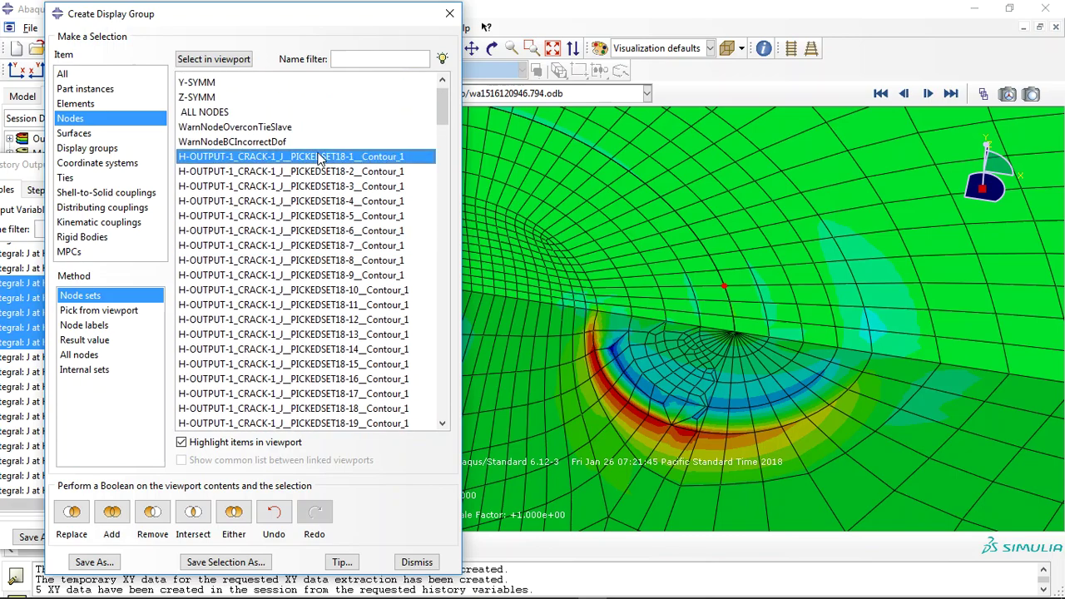
pyautogui.click(449, 13)
pyautogui.moveTo(198, 181); pyautogui.dragTo(292, 94)
# - Save the five selected J-integral outputs as XY data and plot the curves
pyautogui.click(127, 452)
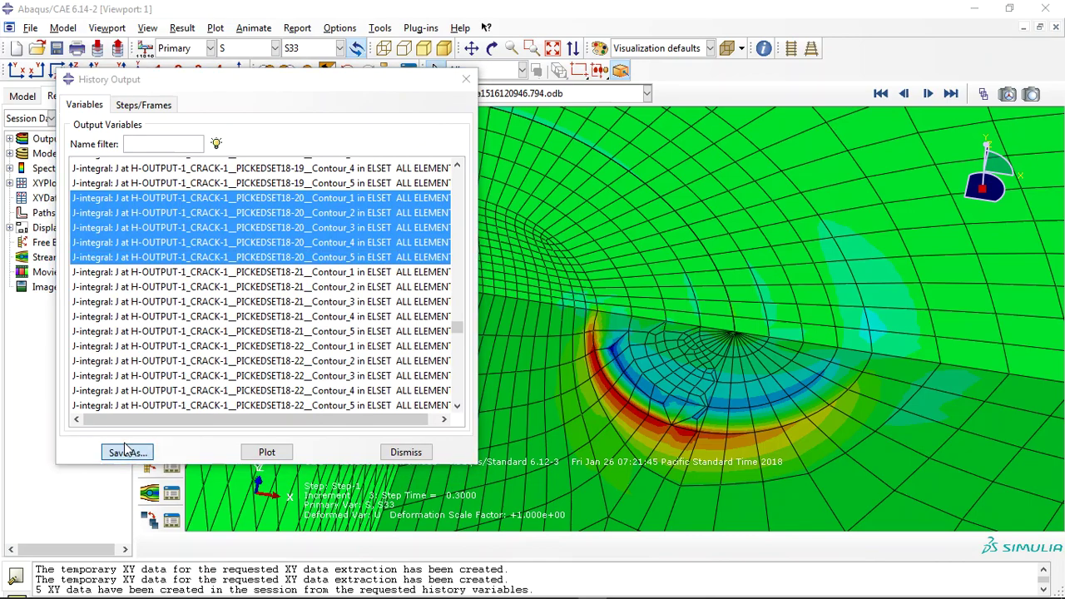
pyautogui.click(215, 412)
pyautogui.click(406, 452)
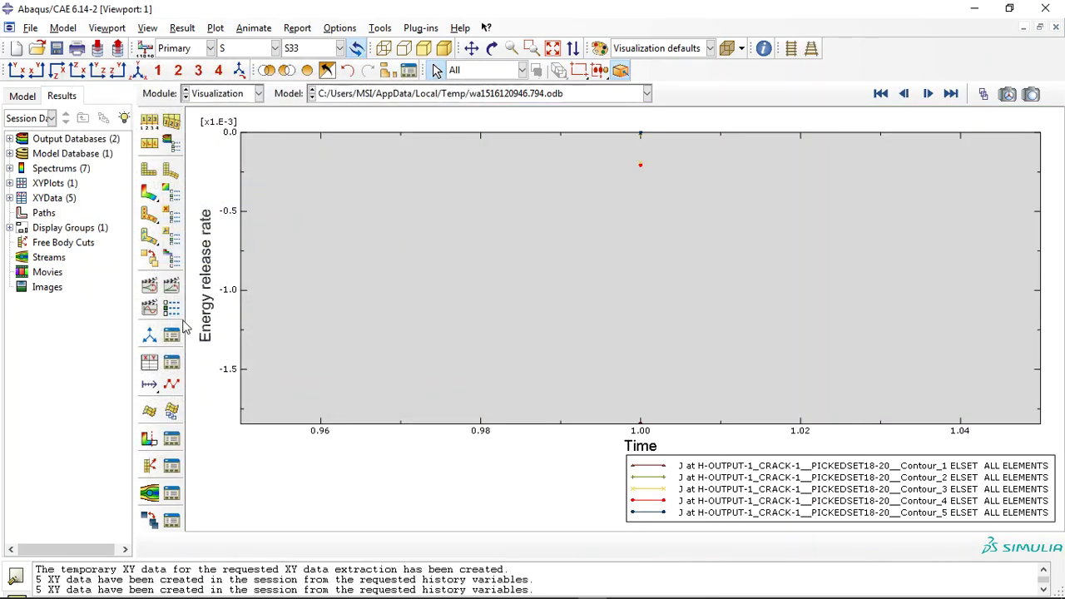
# - Inspect the stored J-integral values of XYData-1 and XYData-2
pyautogui.click(172, 362)
pyautogui.click(433, 141)
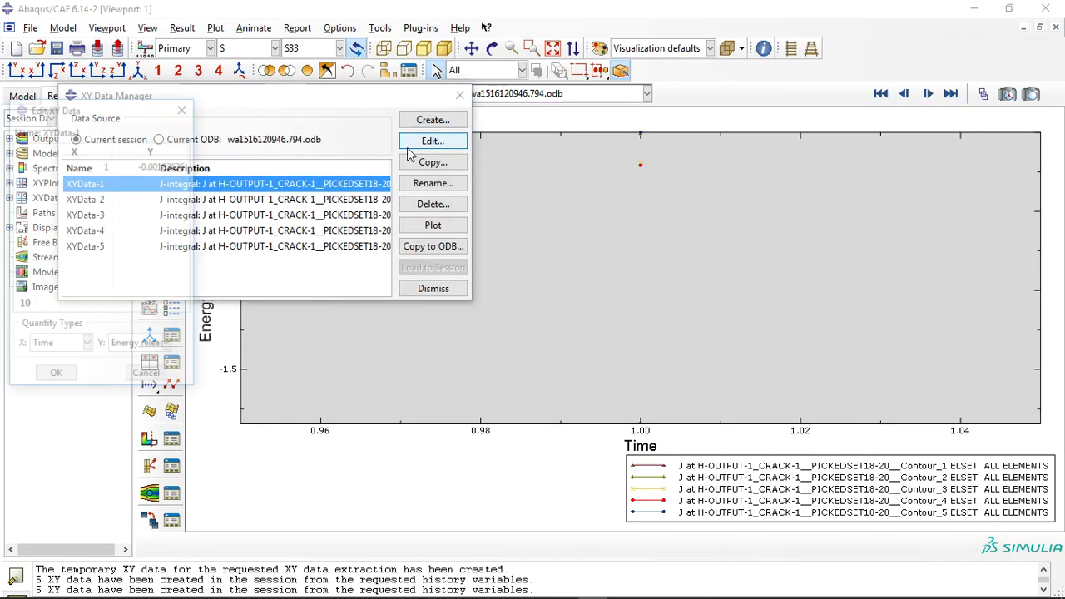
pyautogui.doubleClick(138, 166)
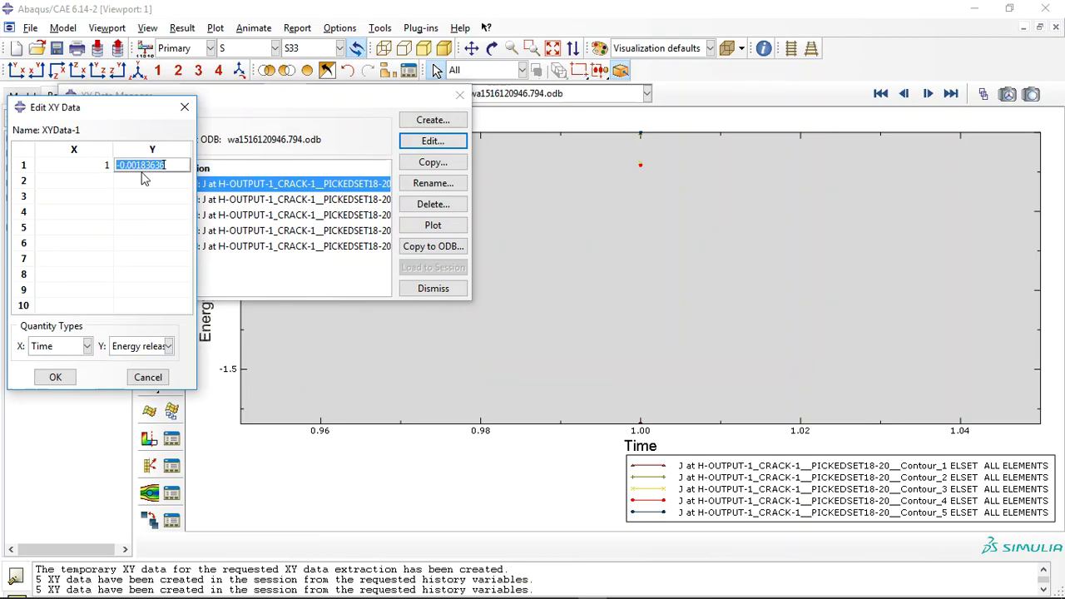
pyautogui.click(55, 377)
pyautogui.click(86, 200)
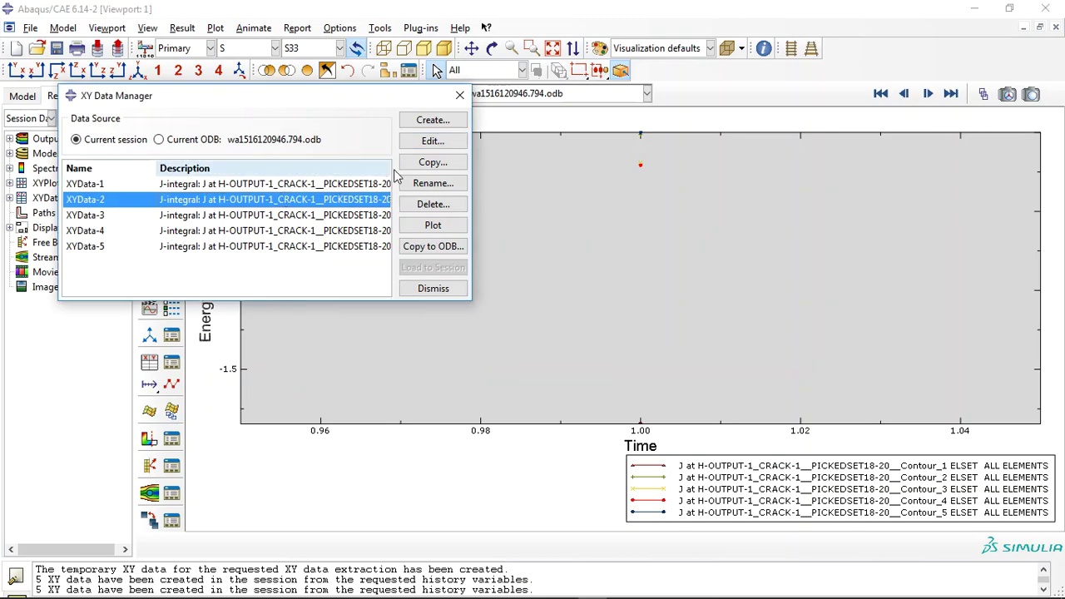
pyautogui.click(421, 152)
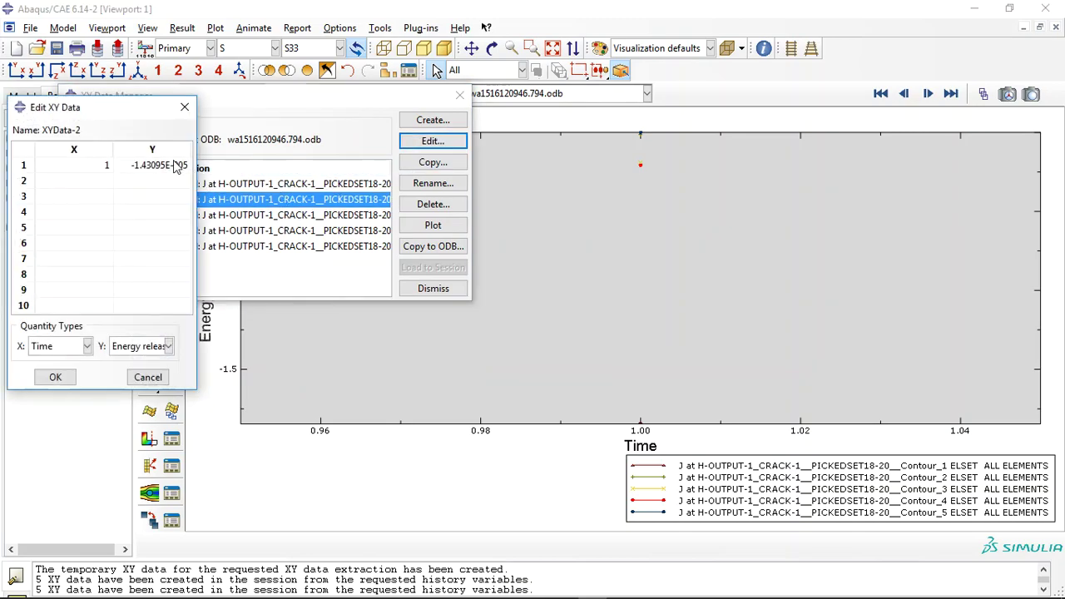
pyautogui.click(55, 377)
# - Check the values of XYData-3 and XYData-5, then select all five data sets
pyautogui.click(319, 215)
pyautogui.click(424, 144)
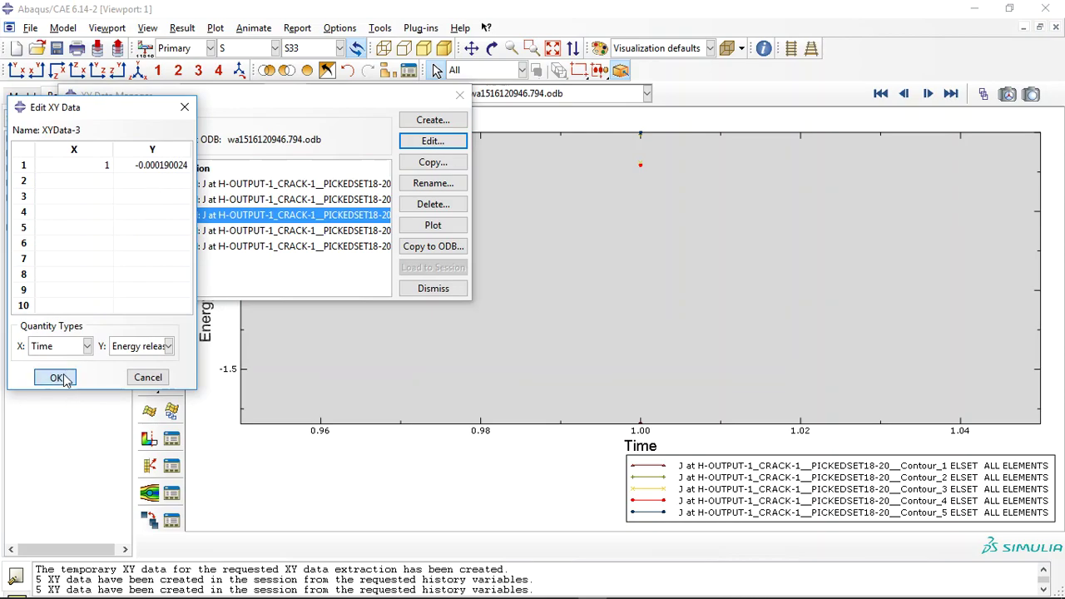
pyautogui.click(57, 377)
pyautogui.click(302, 247)
pyautogui.click(431, 142)
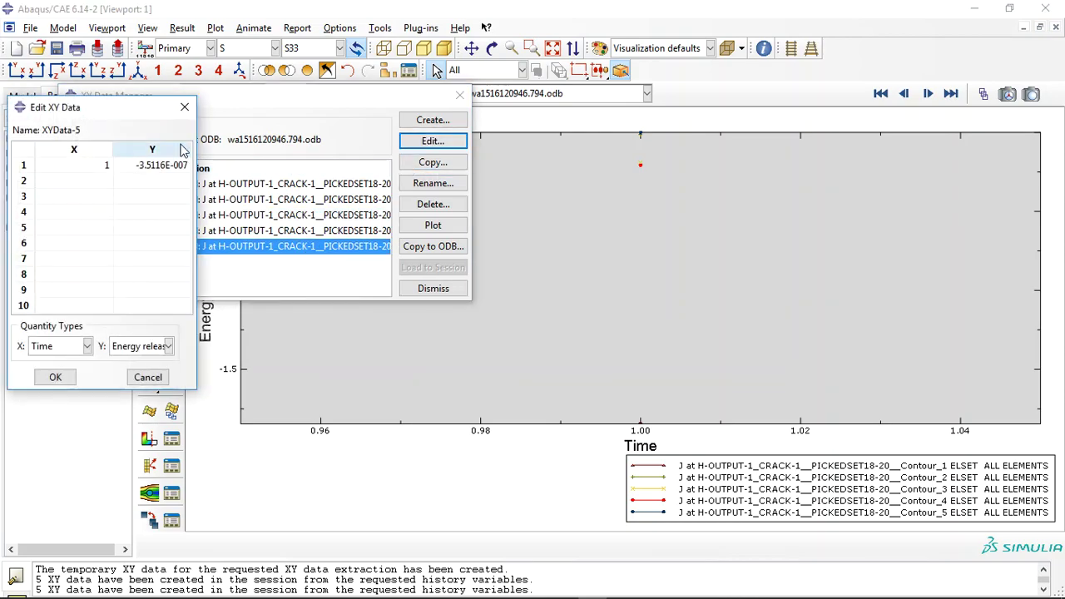
pyautogui.click(55, 377)
pyautogui.click(432, 289)
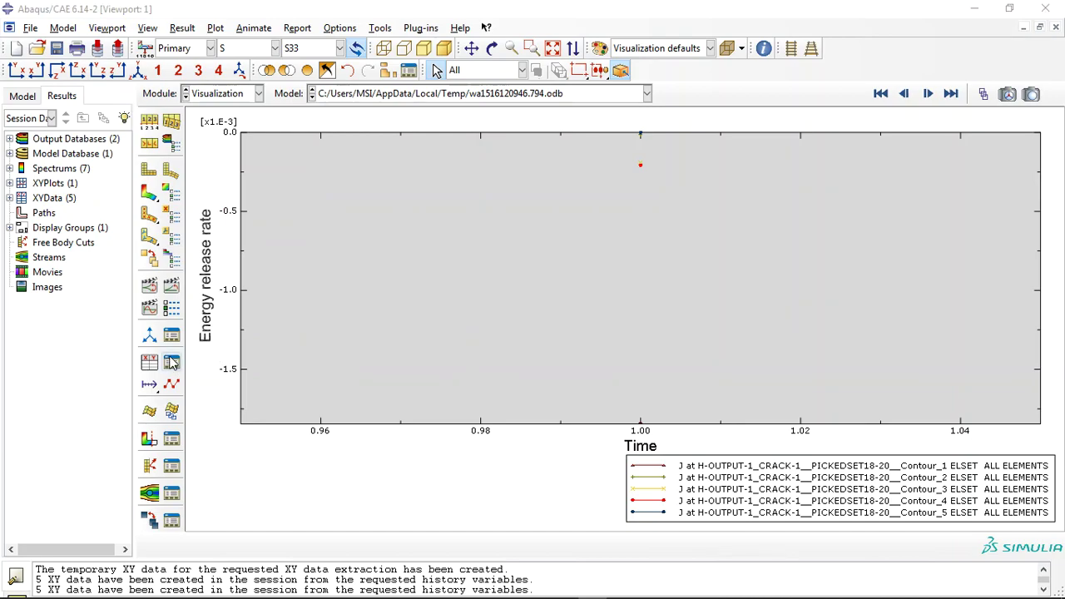
pyautogui.click(171, 362)
pyautogui.moveTo(191, 184); pyautogui.dragTo(212, 250)
# - Delete the old sets and select PICKEDSET18-8 J-integral Contour_1 to Contour_5 from history output
pyautogui.click(433, 204)
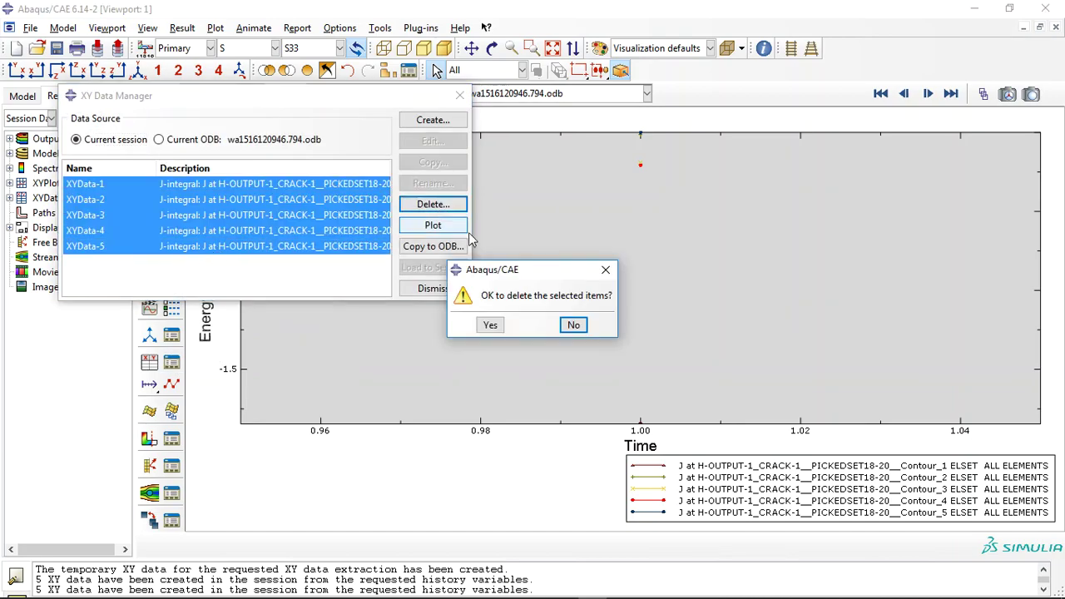
pyautogui.click(493, 326)
pyautogui.click(149, 362)
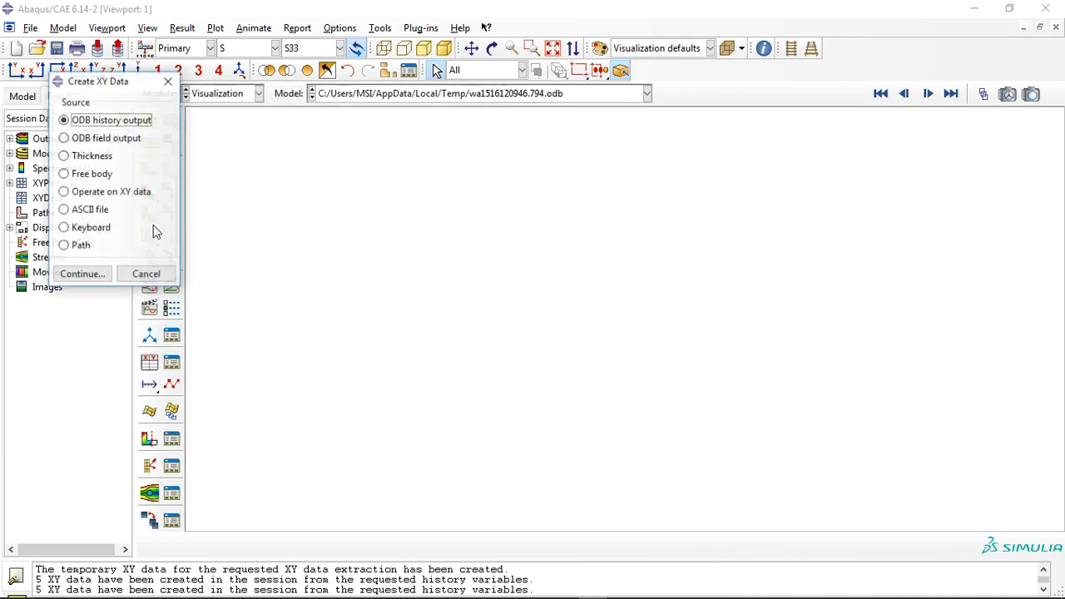
pyautogui.click(82, 274)
pyautogui.moveTo(461, 174); pyautogui.dragTo(460, 273)
pyautogui.scroll(-3, 422, 305)
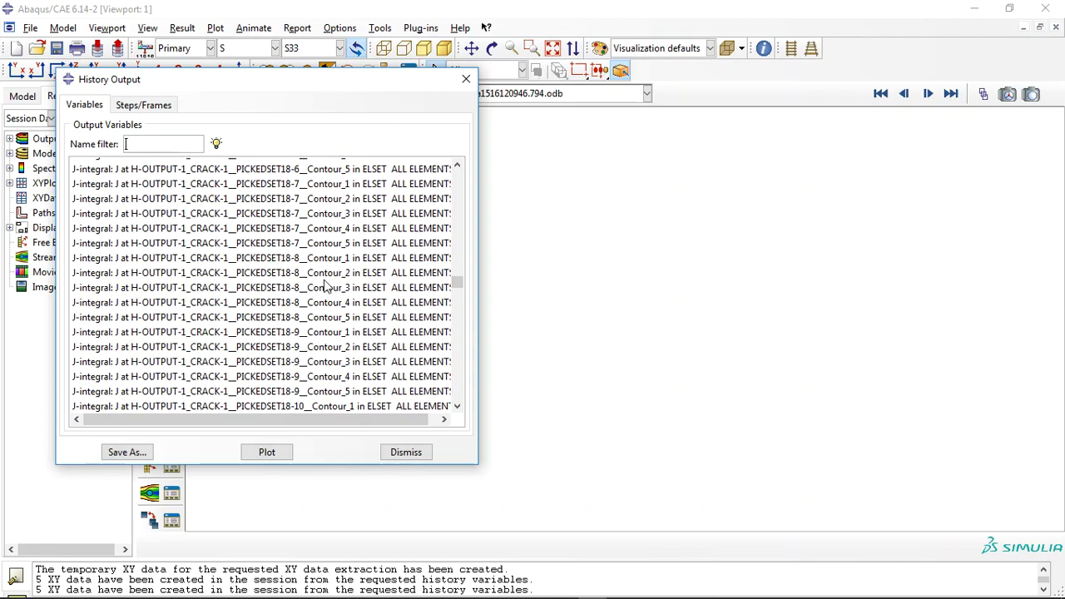
pyautogui.moveTo(314, 261); pyautogui.dragTo(314, 318)
# - Save the five contour outputs as XY data with the XYData prefix and plot them
pyautogui.click(127, 452)
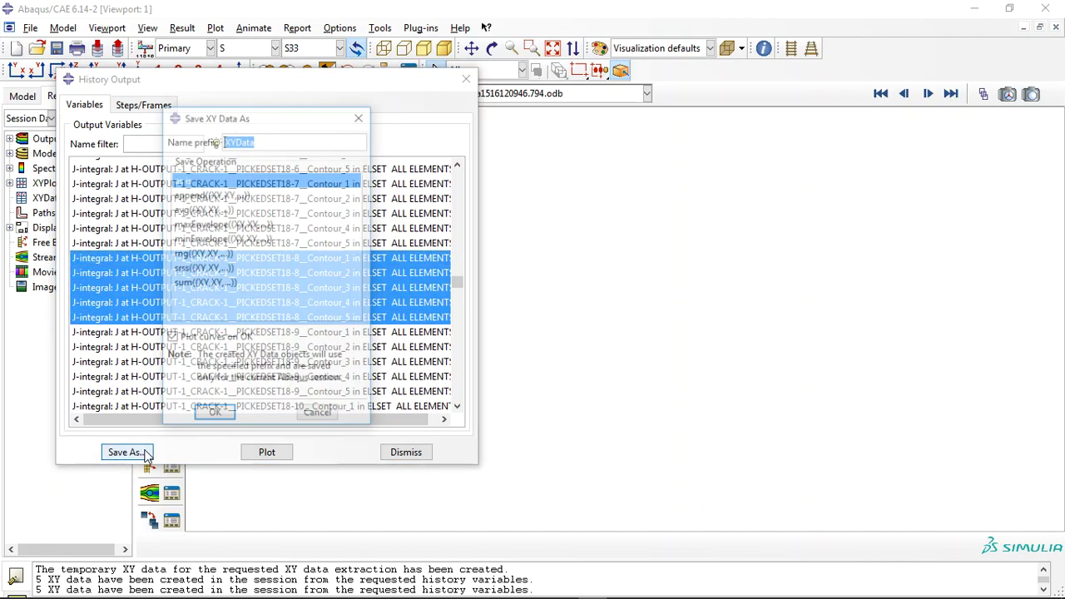
pyautogui.press('Return')
pyautogui.click(404, 452)
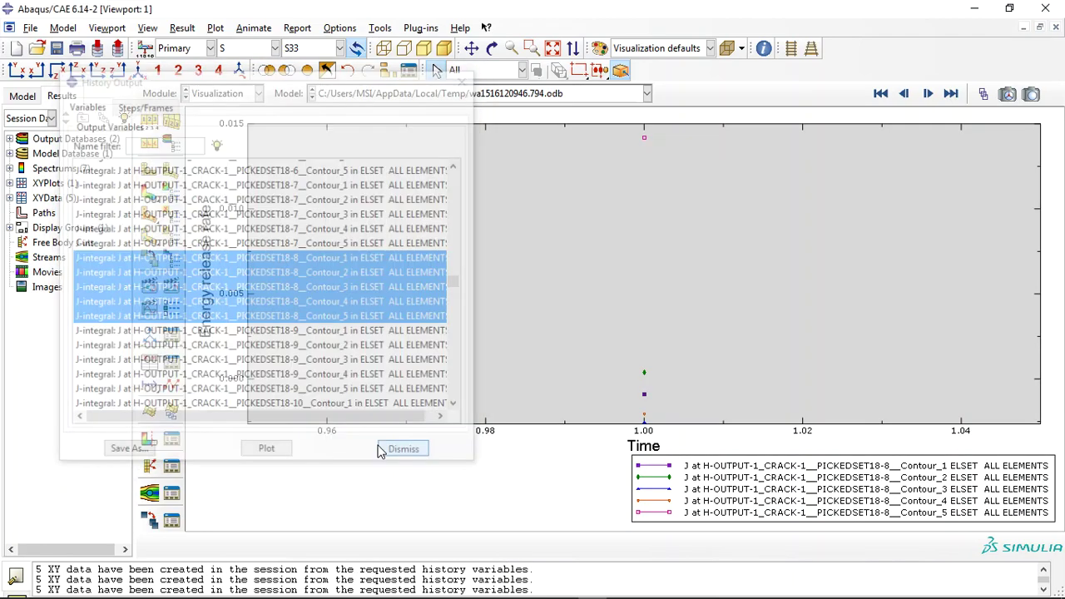
# - Inspect the values of XYData-2, XYData-3 and XYData-4, then return to the S33 contour plot
pyautogui.click(172, 285)
pyautogui.doubleClick(250, 201)
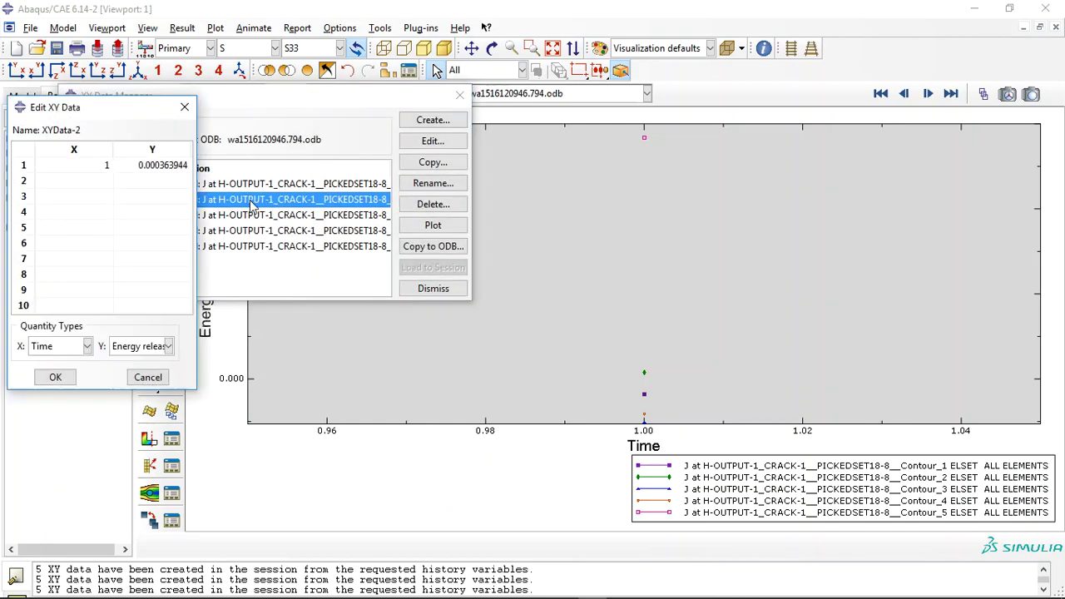
pyautogui.click(184, 107)
pyautogui.doubleClick(245, 215)
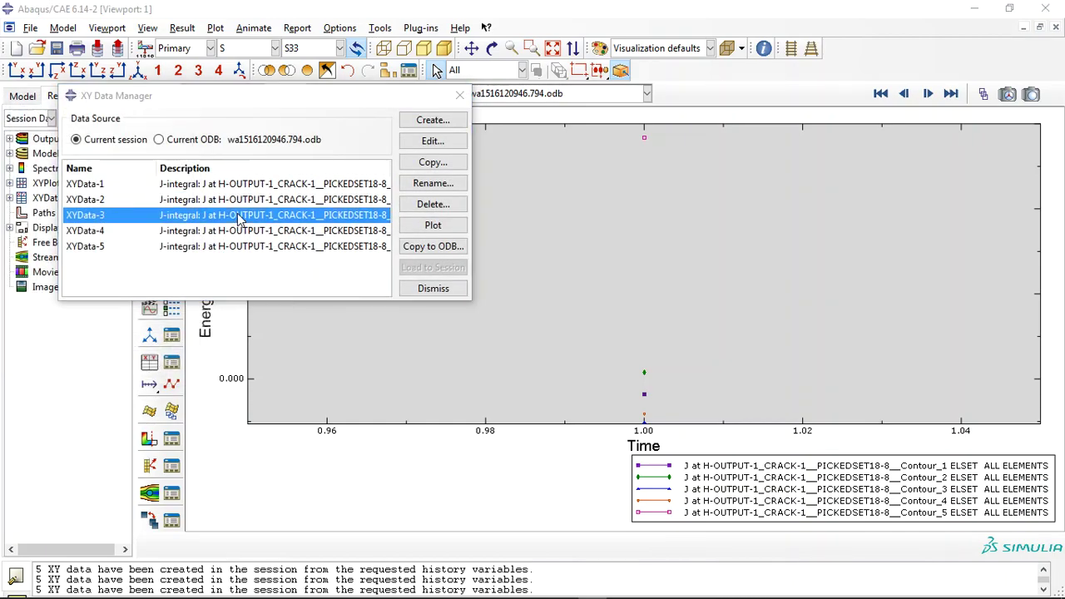
pyautogui.doubleClick(165, 168)
pyautogui.click(185, 108)
pyautogui.doubleClick(226, 230)
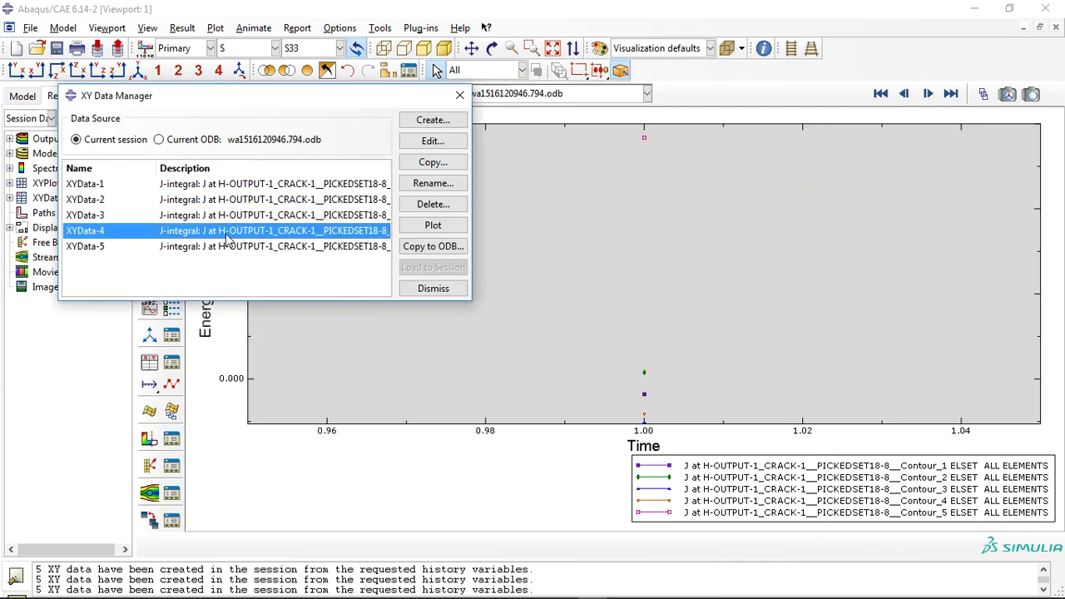
pyautogui.click(54, 377)
pyautogui.click(432, 288)
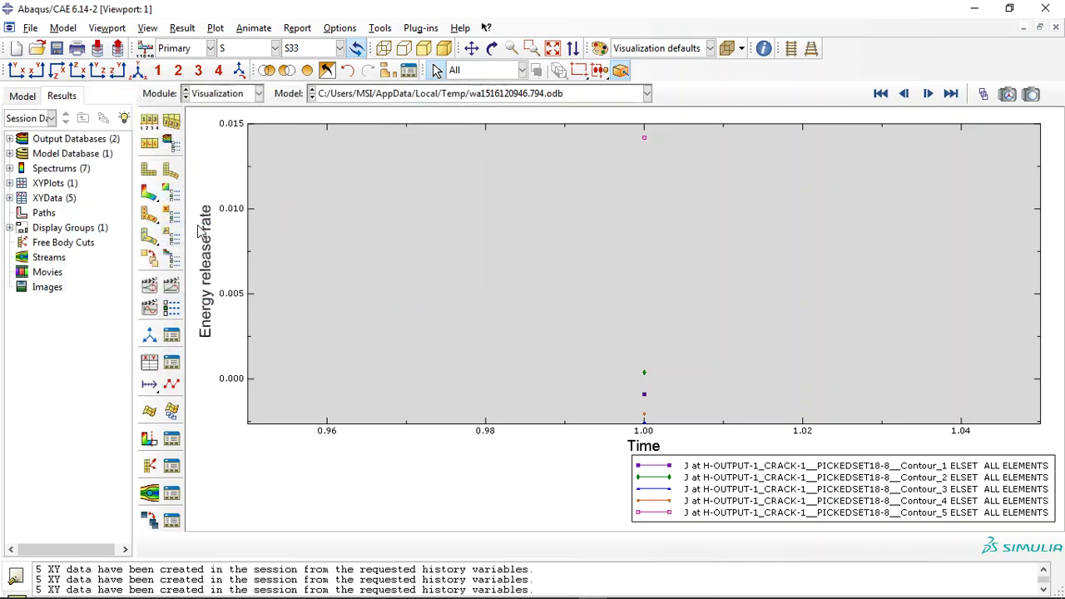
pyautogui.click(149, 192)
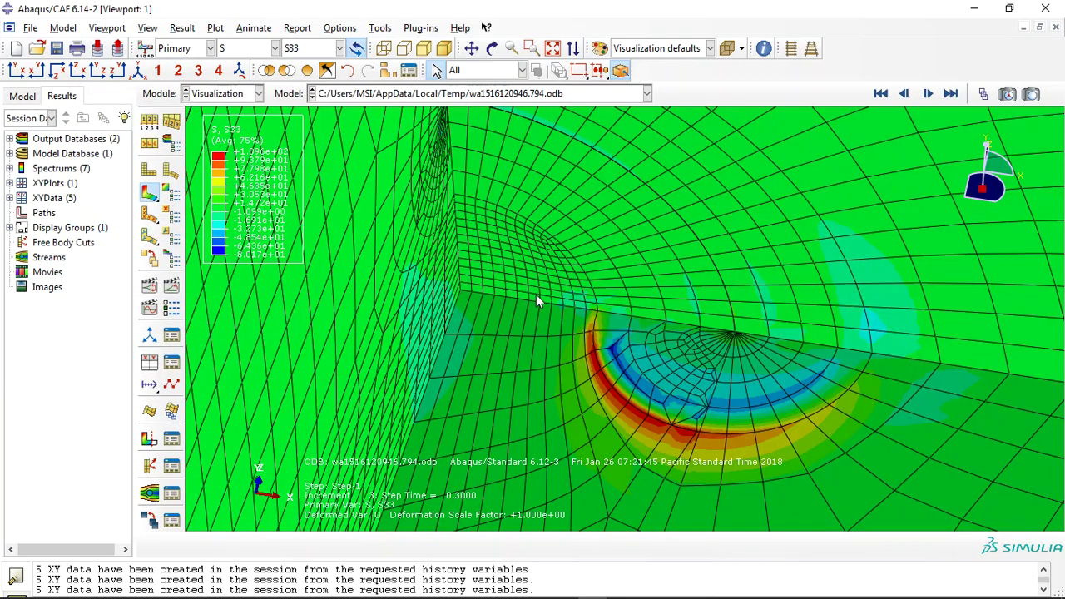
# - Play and stop the S33 time-history animation, then switch to the Chrome browser
pyautogui.click(172, 285)
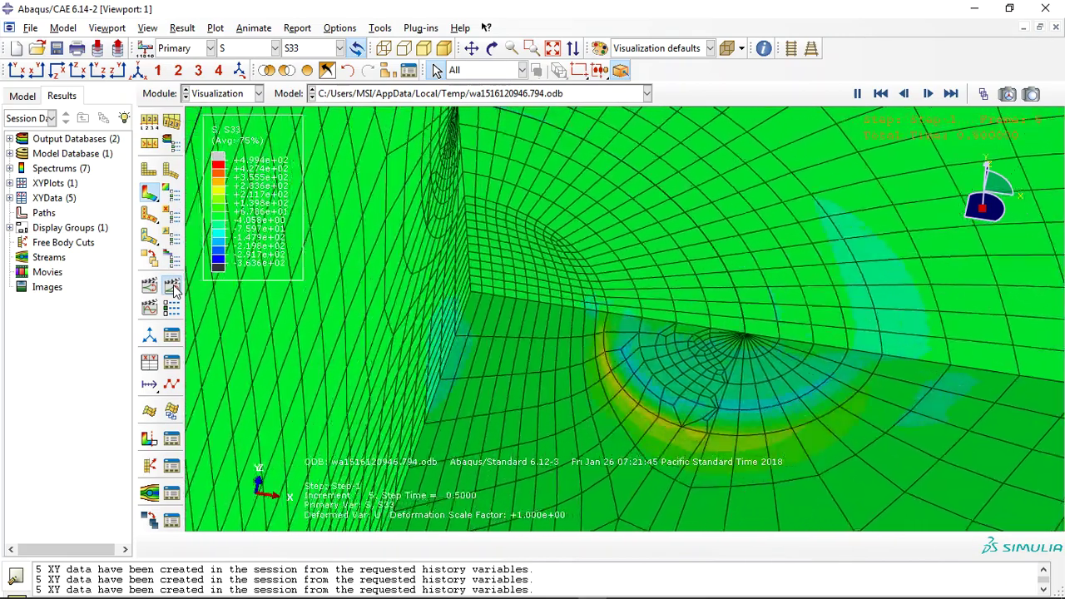
pyautogui.click(172, 286)
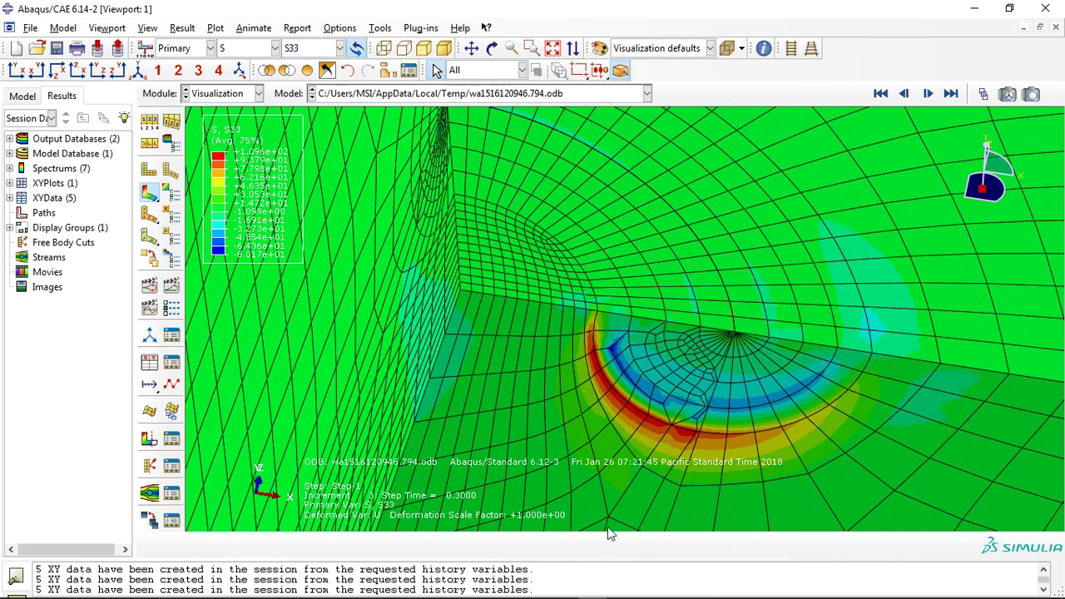
pyautogui.moveTo(590, 596)
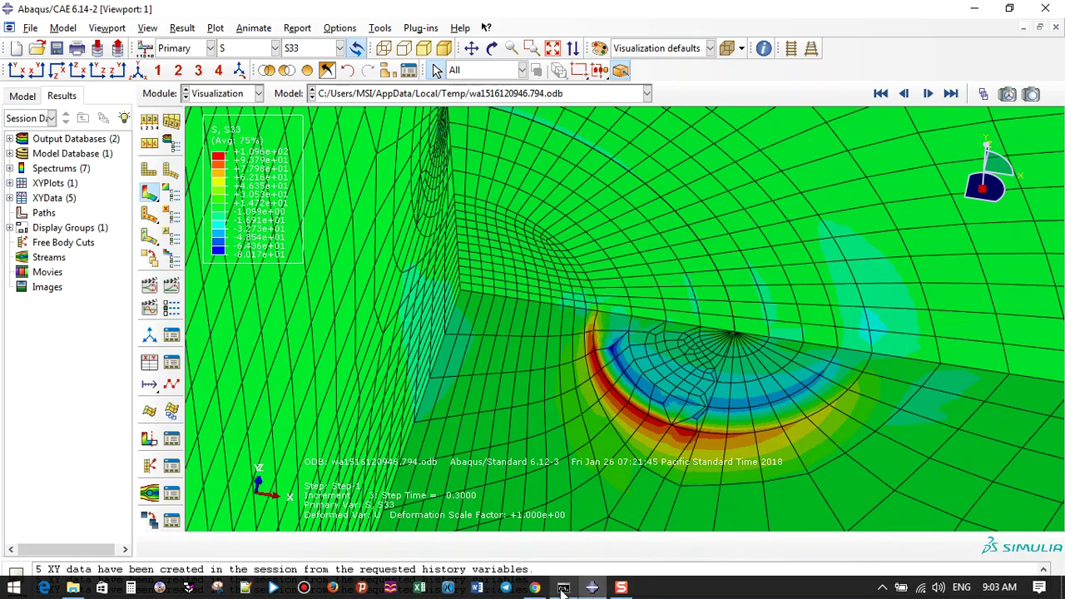
pyautogui.click(535, 588)
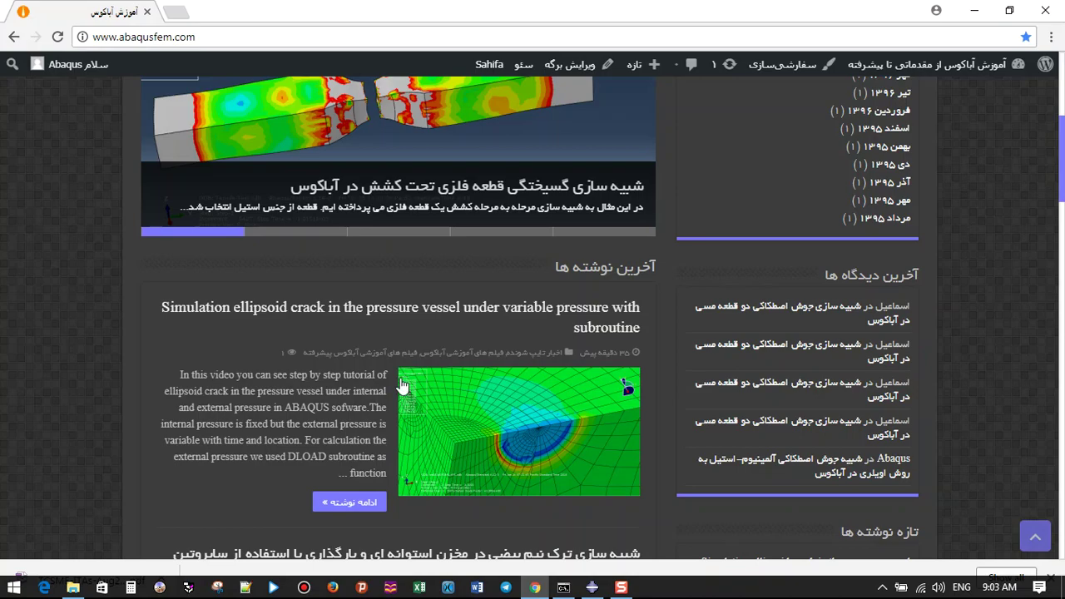
# - Select the abaqusfem.com address and scroll the home page down to the ellipsoid crack post
pyautogui.click(147, 39)
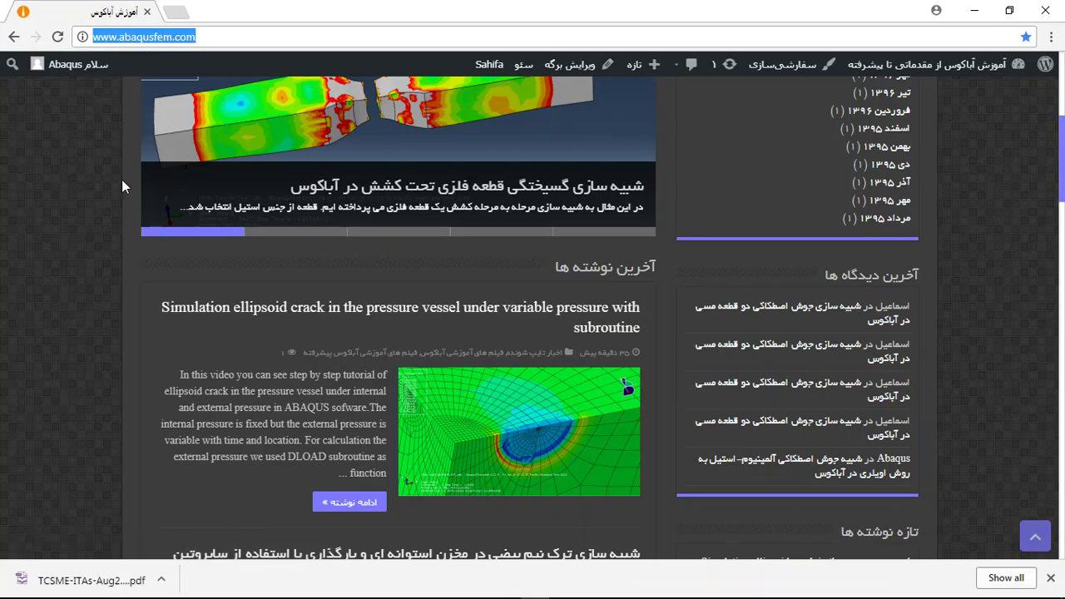
pyautogui.scroll(-1, 227, 358)
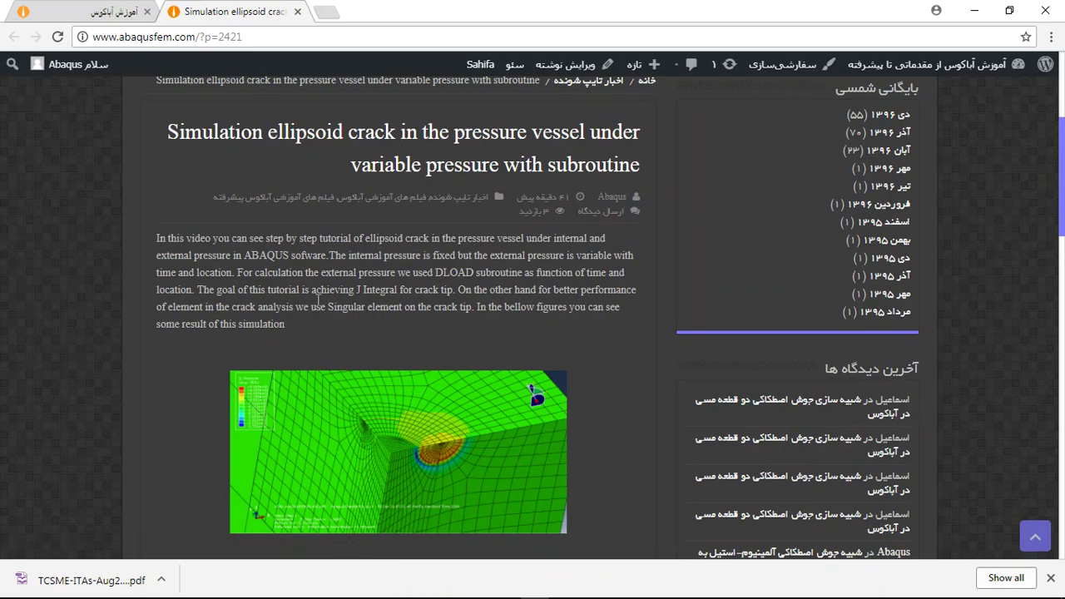
# - Scroll to the payment section and highlight 'TWENTY Dollars', 'ROD PAY' and 'Bitcoins'
pyautogui.scroll(-3, 465, 237)
pyautogui.scroll(-2, 441, 323)
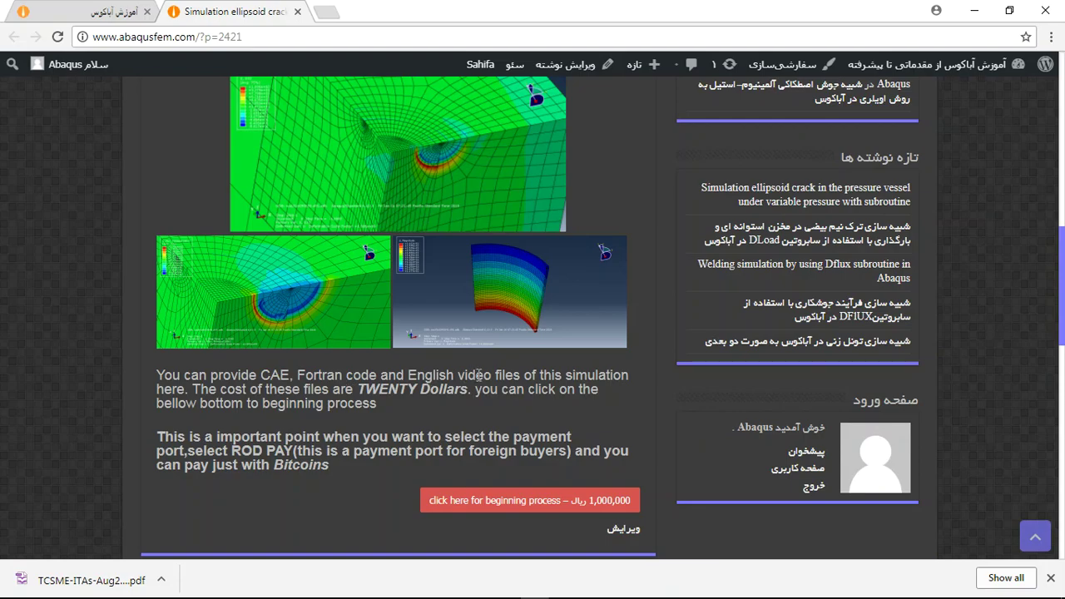
pyautogui.moveTo(360, 389); pyautogui.dragTo(463, 389)
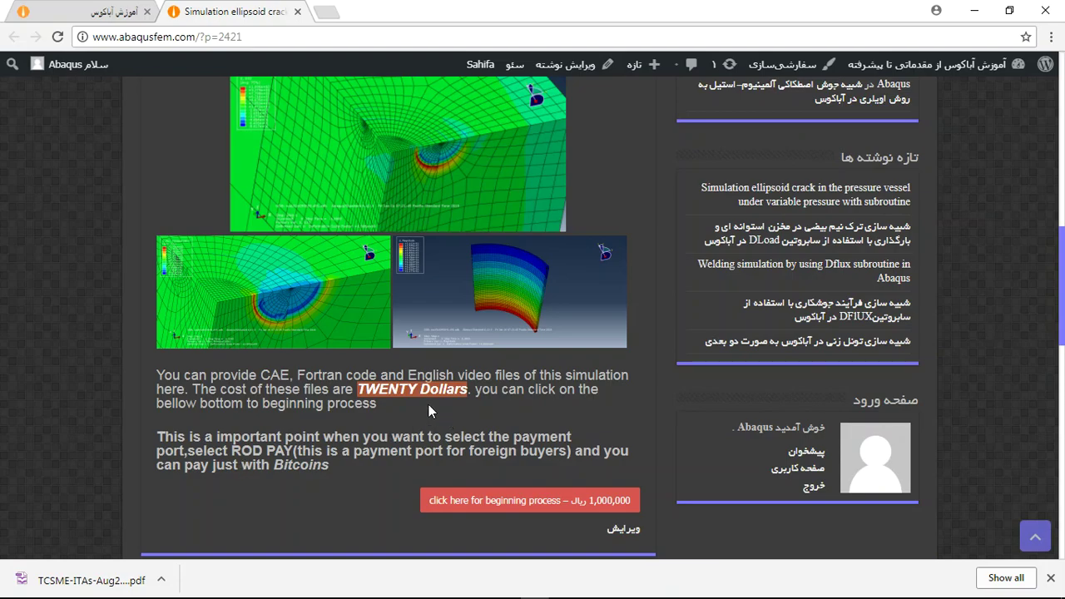
pyautogui.moveTo(233, 454); pyautogui.dragTo(285, 449)
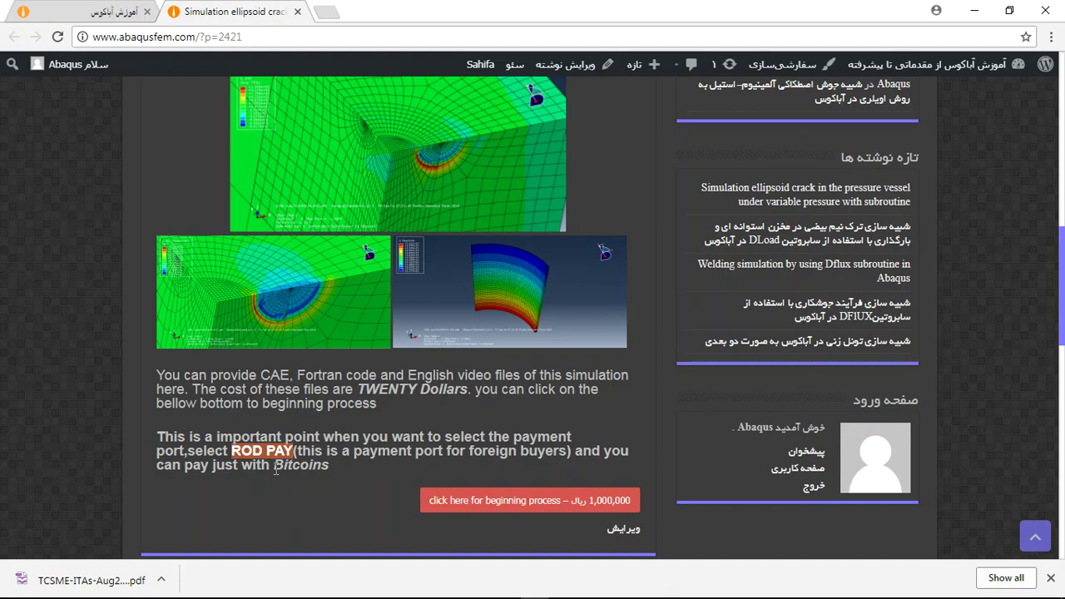
pyautogui.moveTo(276, 468)
pyautogui.mouseDown()
pyautogui.moveTo(331, 473)
pyautogui.moveTo(277, 466)
pyautogui.mouseUp()
pyautogui.click(316, 468)
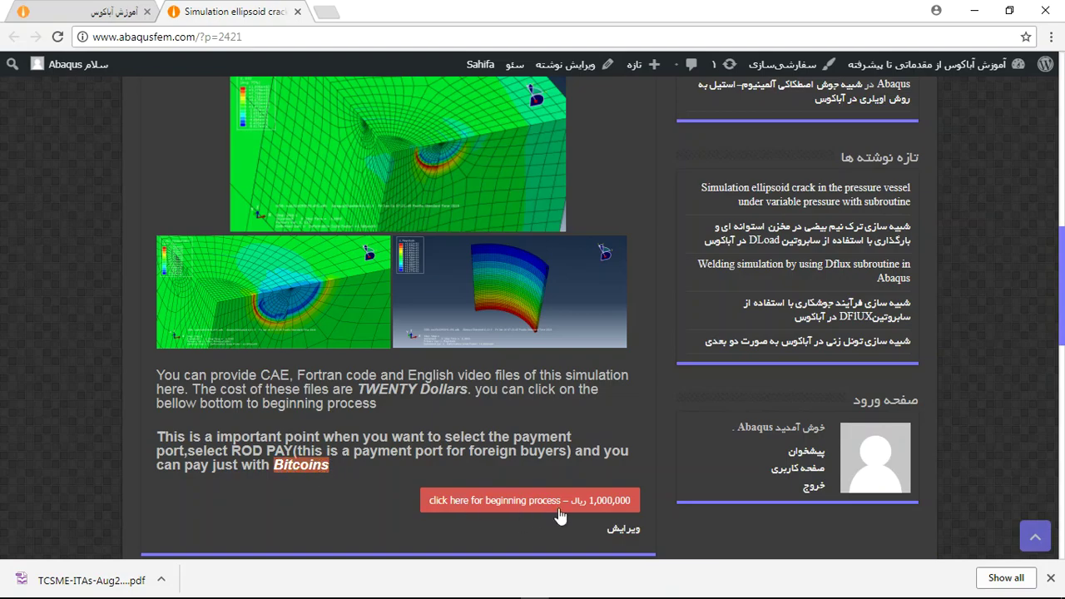